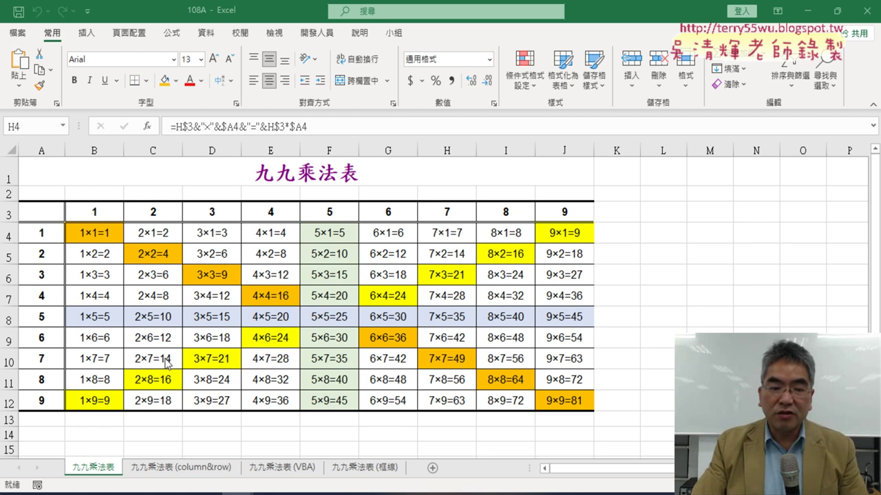
Delete the =B$3+$A4=10, =B$3=5 and =$A4=5 rules, keeping only the diagonal =$B$3=$A4 rule.
click(534, 88)
click(561, 313)
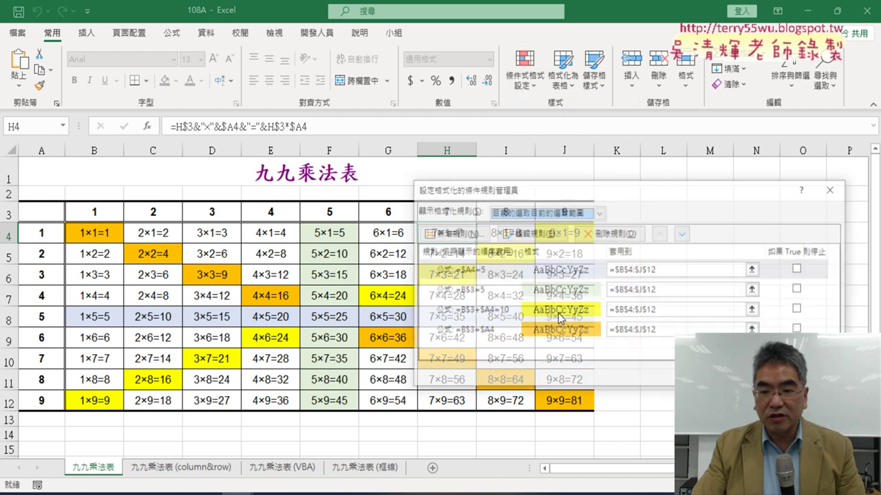
click(578, 313)
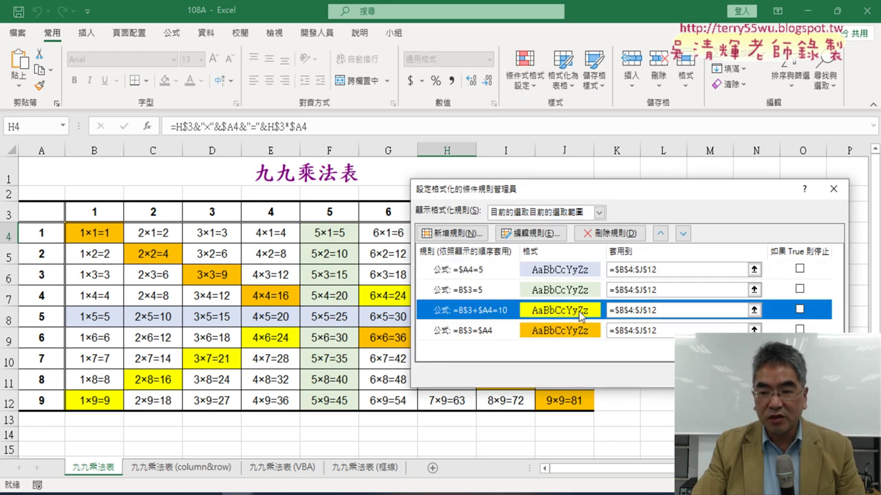
click(610, 233)
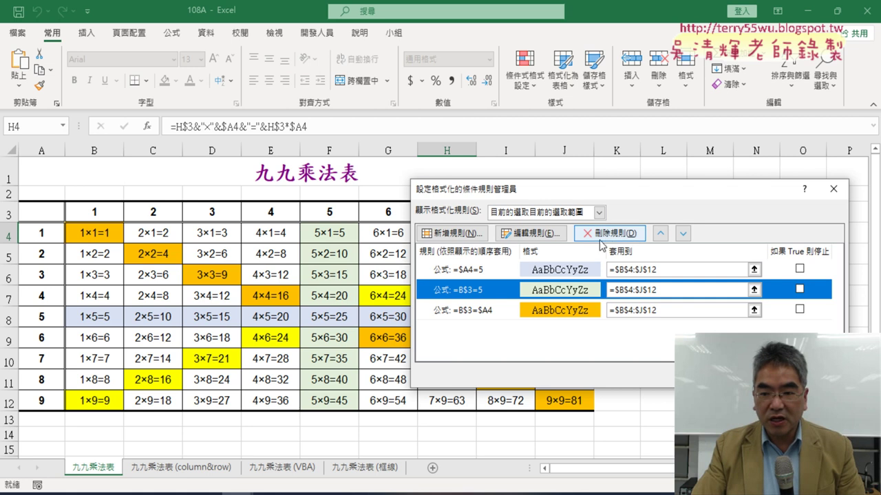
click(607, 234)
click(607, 234)
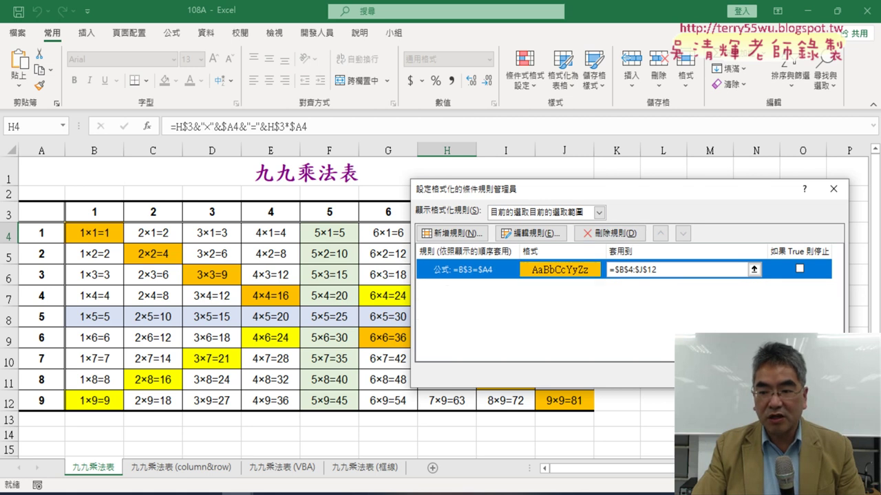
key(Return)
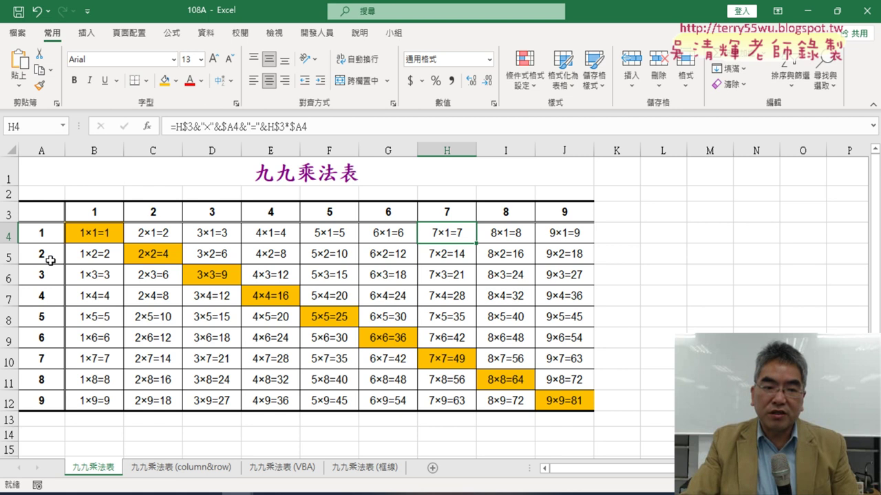
Select cells B4:J12, the 81 products of the multiplication table.
drag(110, 234, 548, 406)
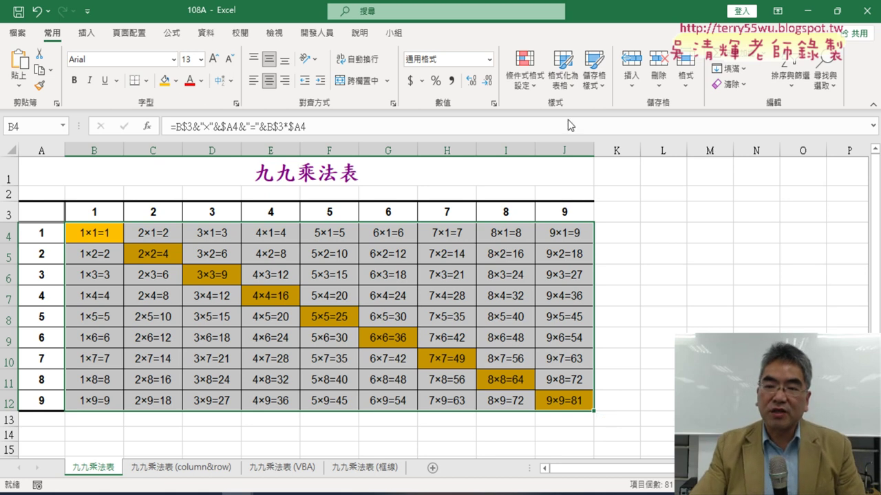
Start a new formula-based conditional formatting rule for the selected table body.
click(525, 75)
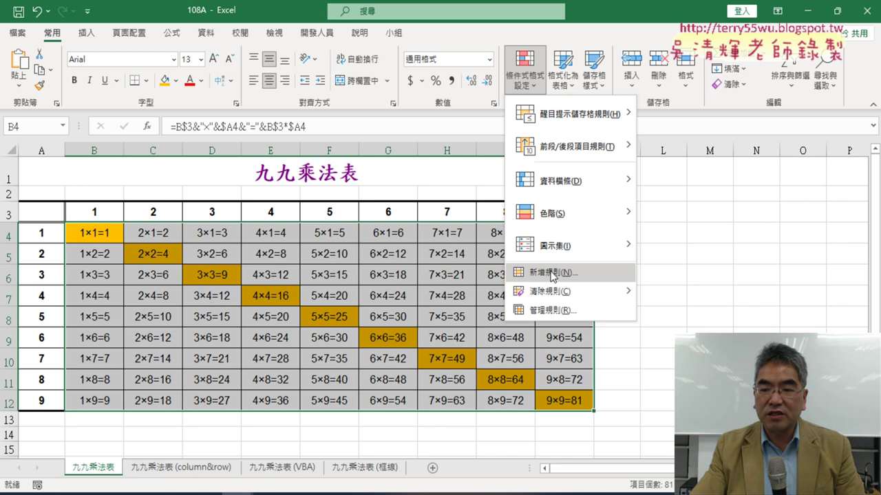
click(552, 274)
click(523, 252)
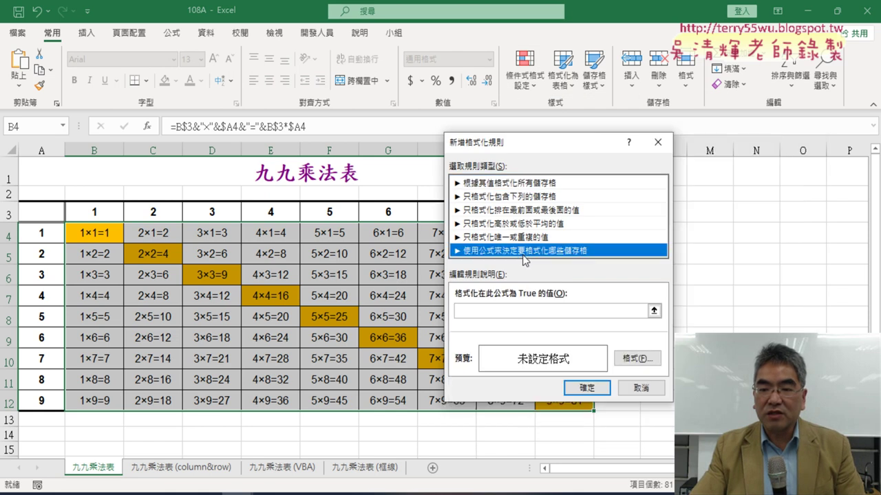
click(503, 311)
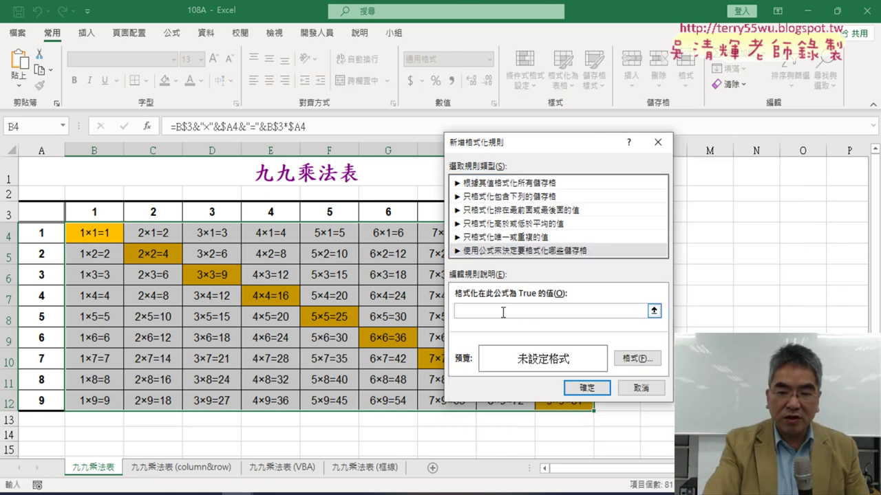
Enter the rule formula =B$3+$A4=10 by referencing B3 and A4 and fixing the $ signs.
text(=)
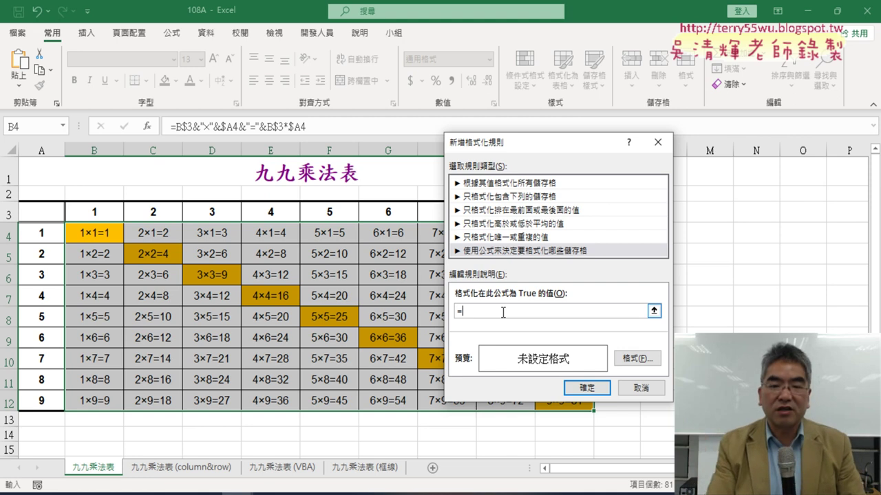
click(97, 214)
text(+)
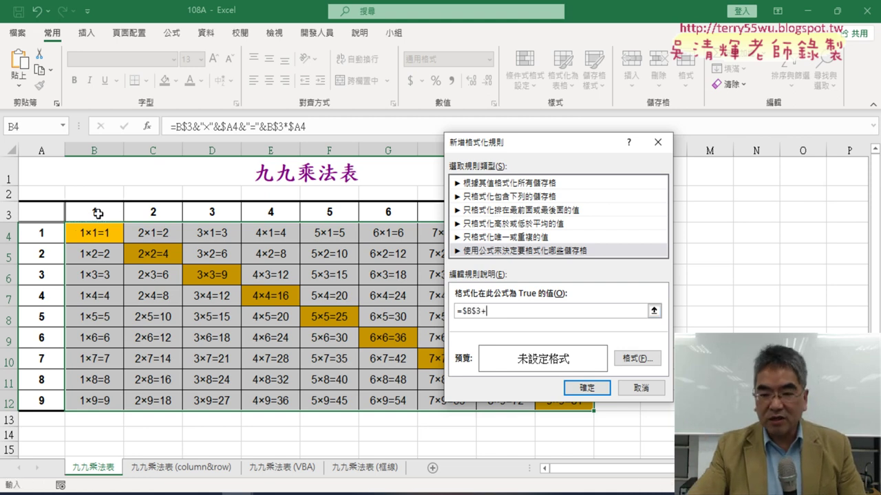
click(42, 235)
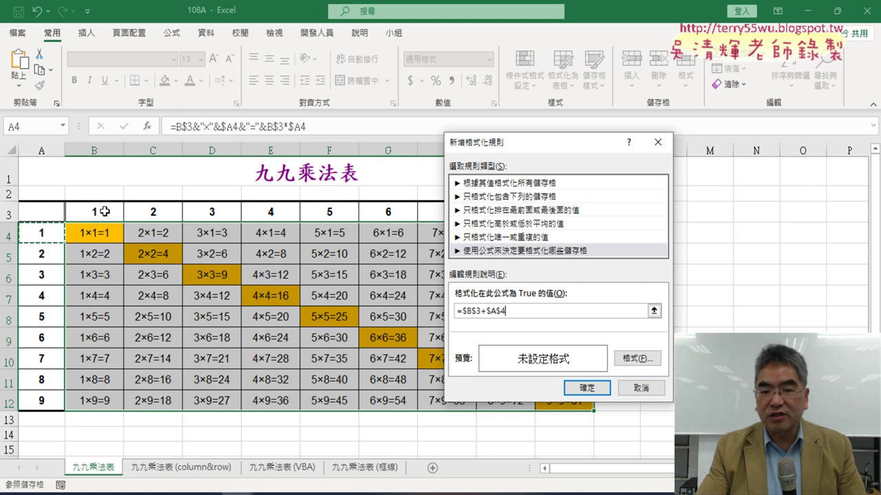
text(=1)
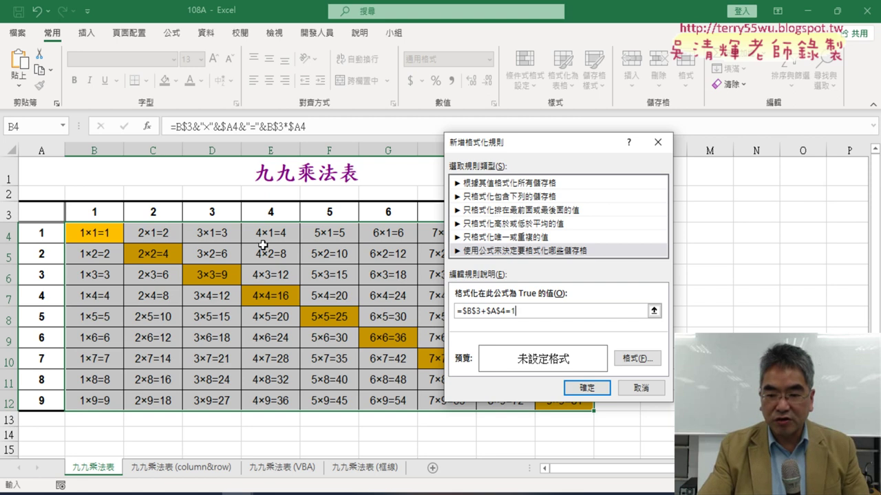
text(0)
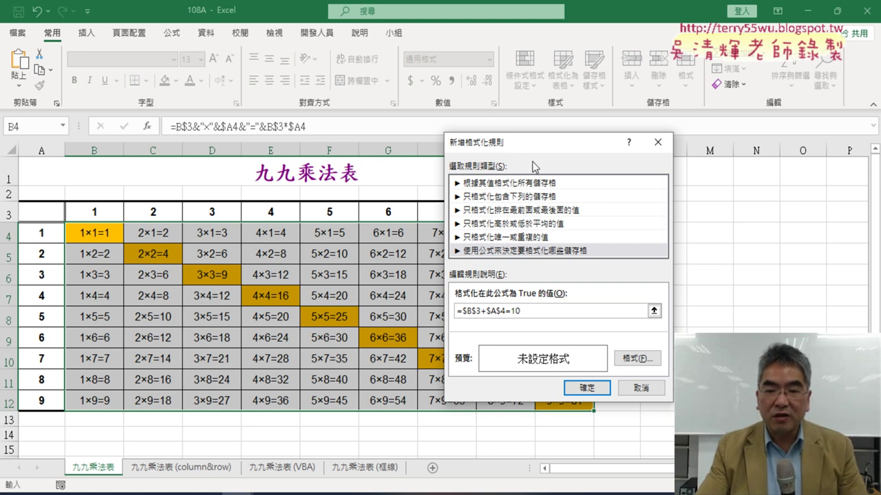
drag(539, 145, 632, 89)
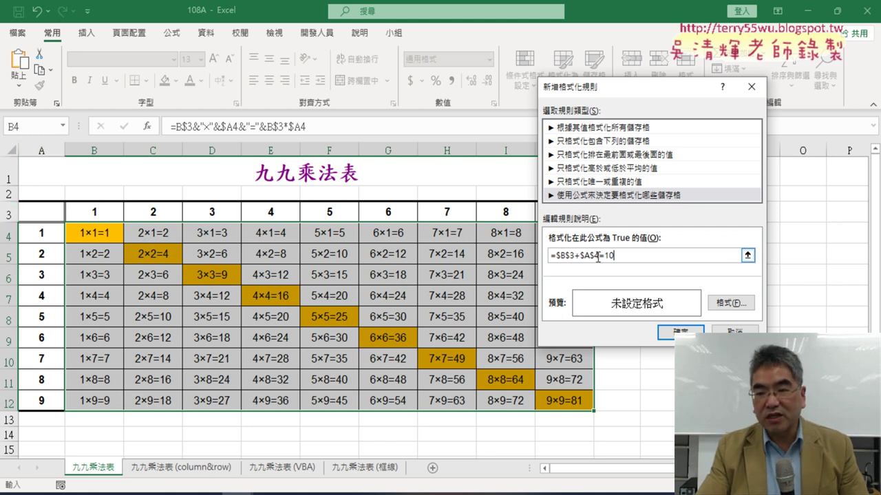
click(557, 257)
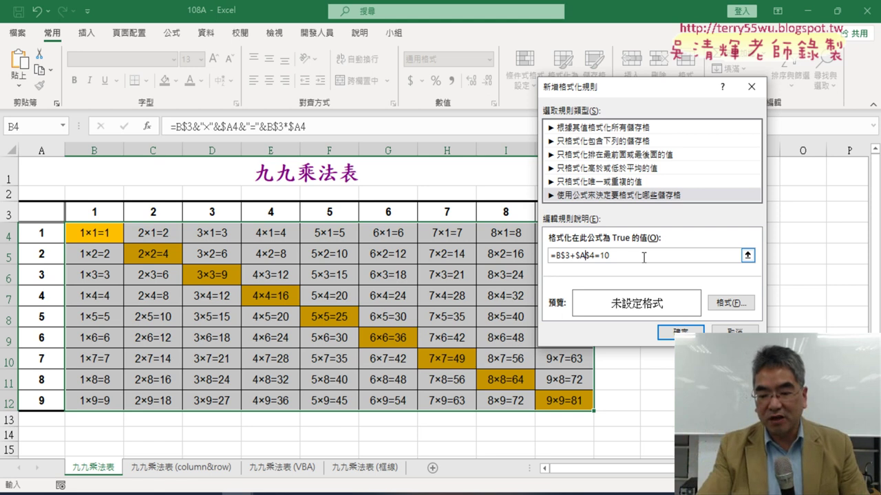
key(Delete)
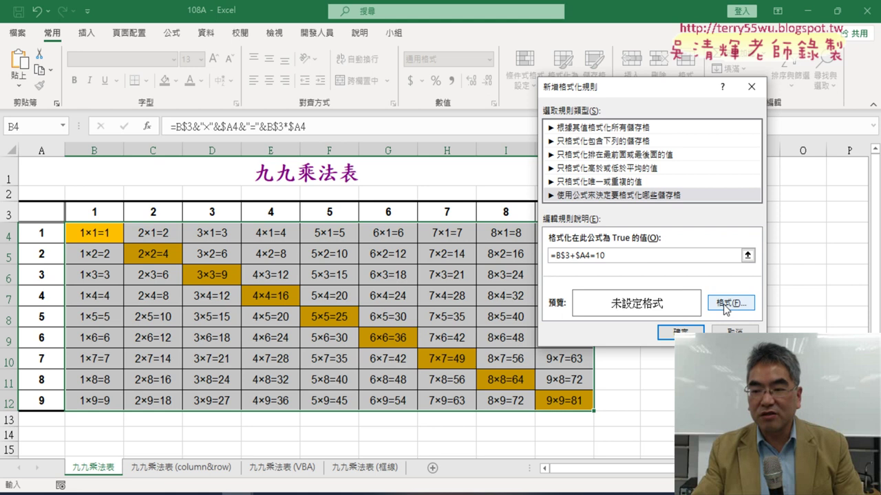
Give the row-plus-column-equals-10 rule a yellow fill and apply it to the table.
click(724, 303)
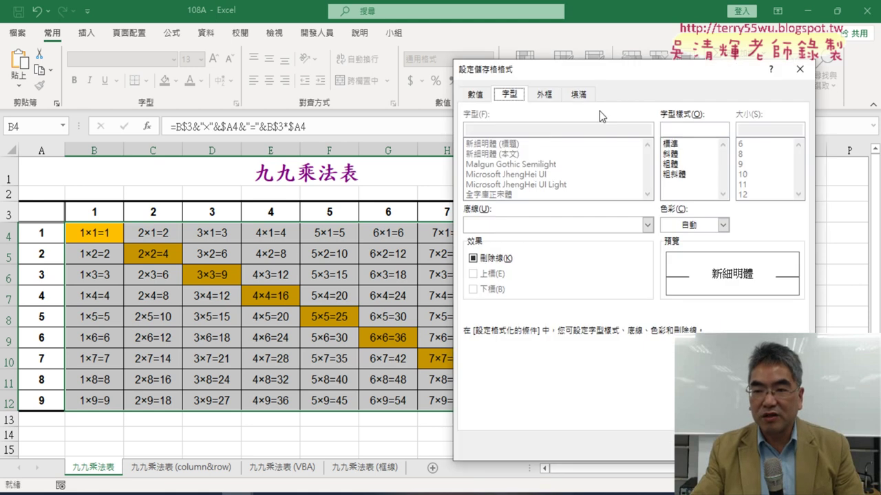
click(579, 95)
click(510, 233)
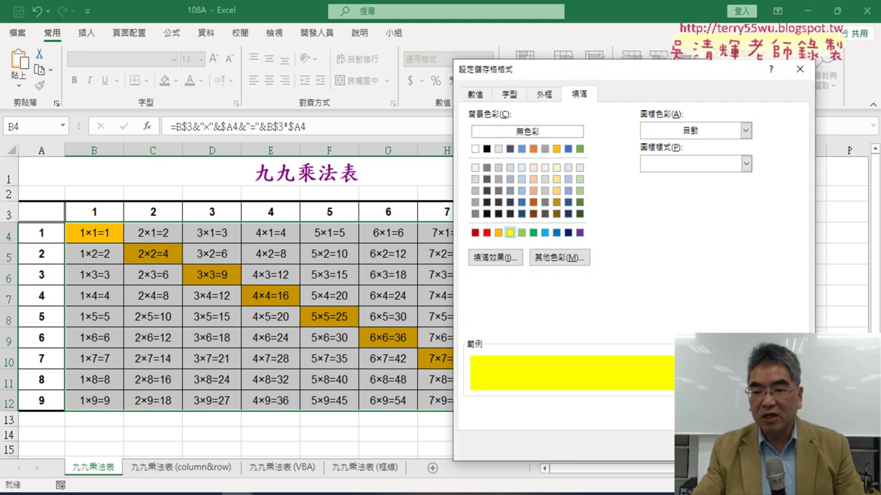
click(729, 446)
click(680, 332)
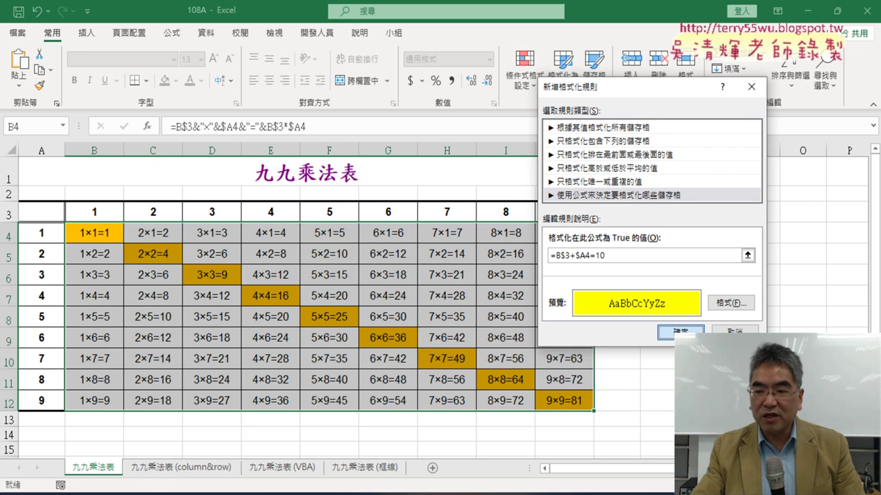
drag(555, 256, 588, 255)
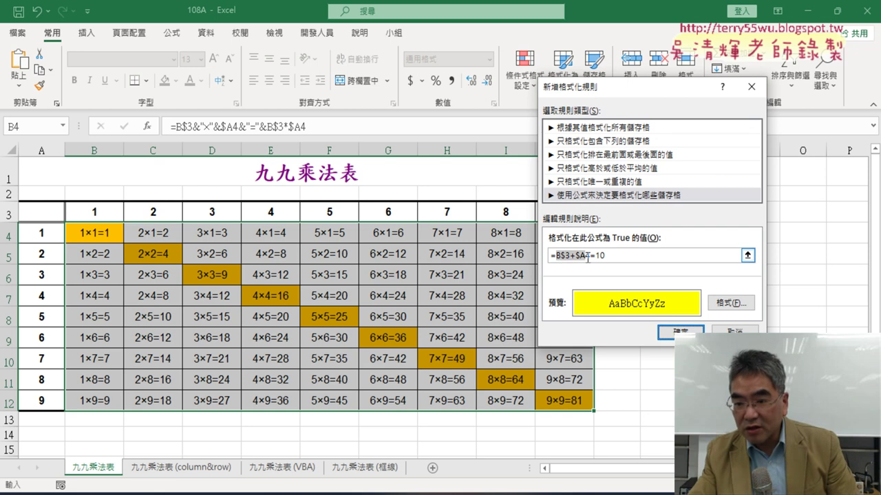
key(ctrl+c)
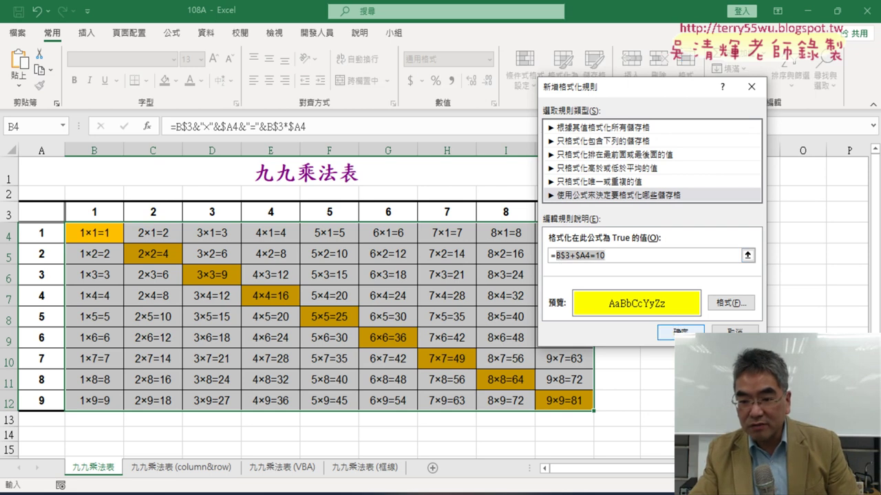
click(680, 333)
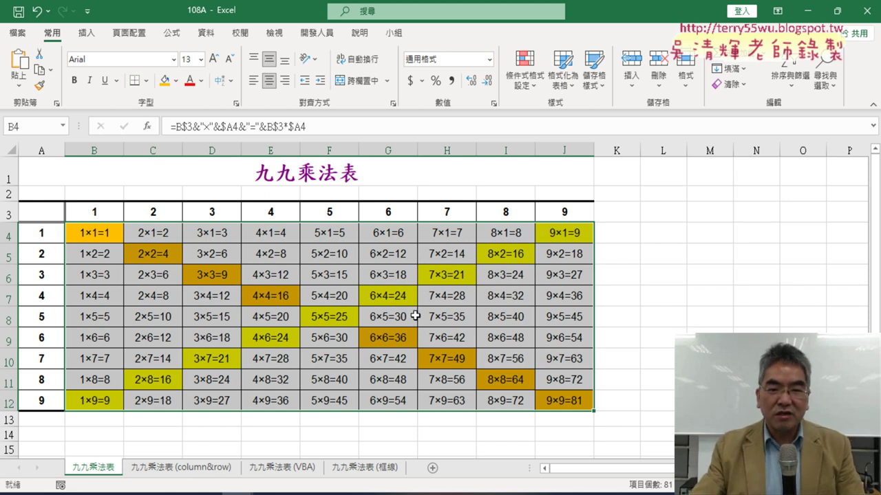
Create a new formula rule with the condition =$A4=5.
click(525, 69)
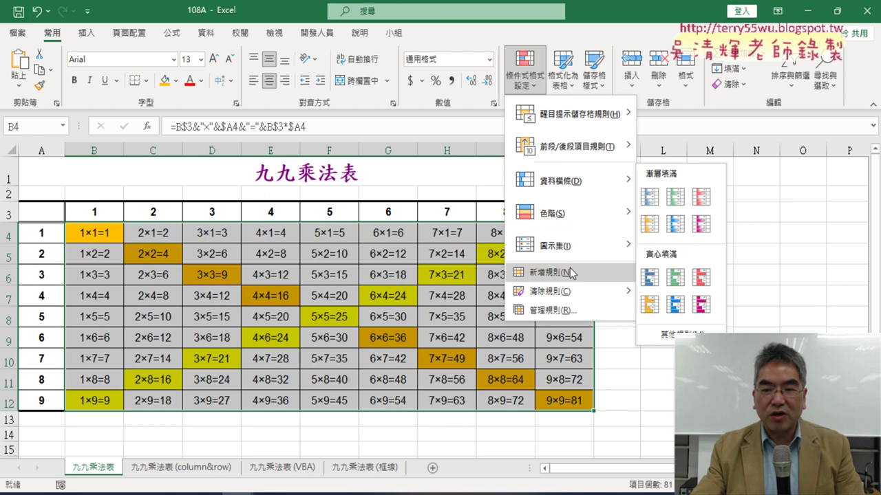
click(571, 272)
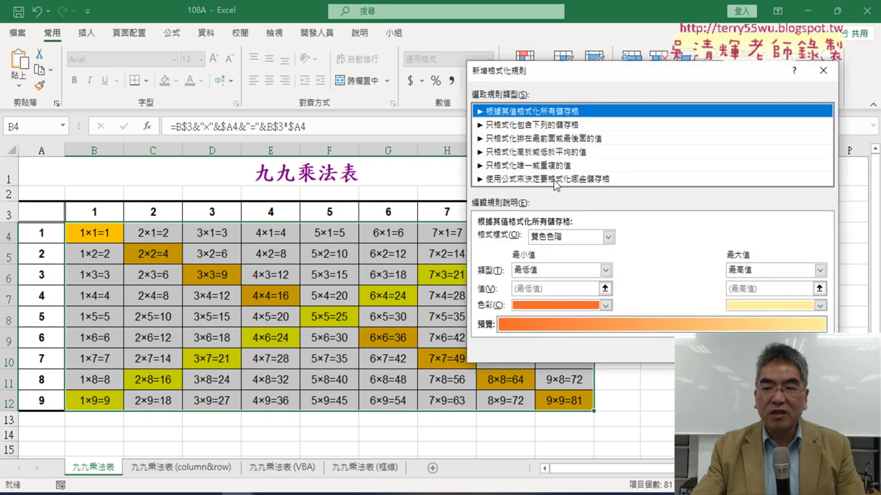
click(557, 179)
text(=)
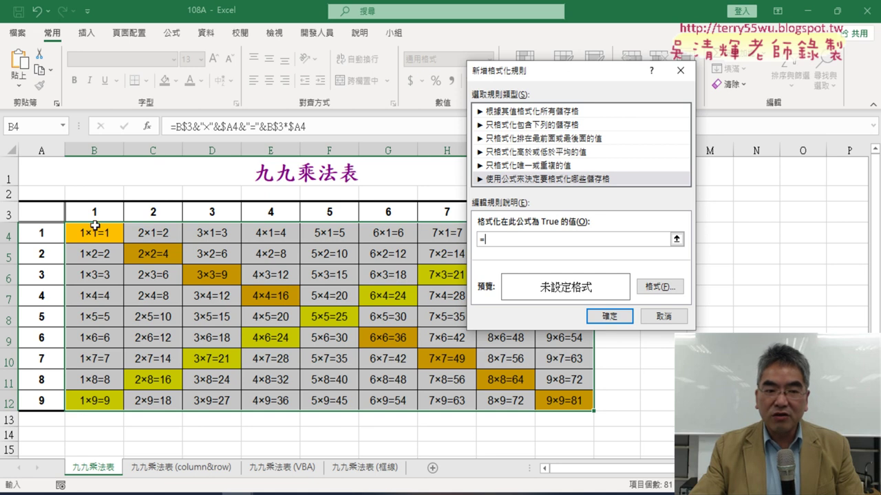
click(42, 234)
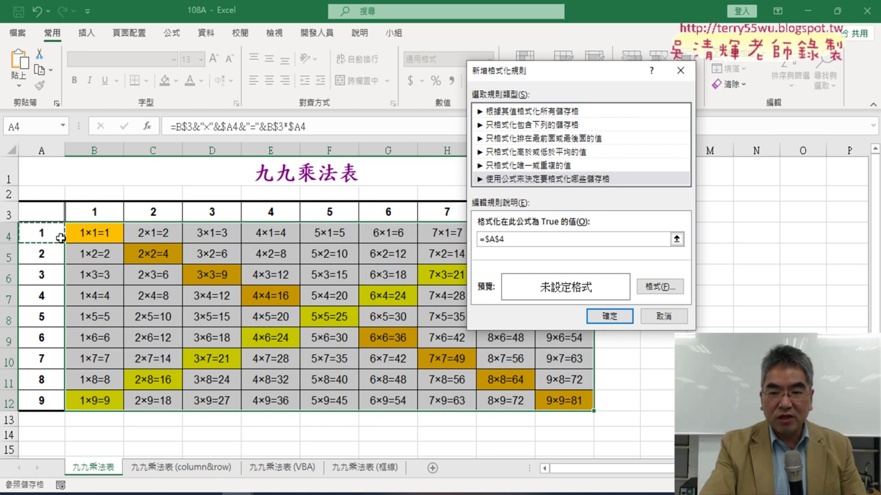
text(=)
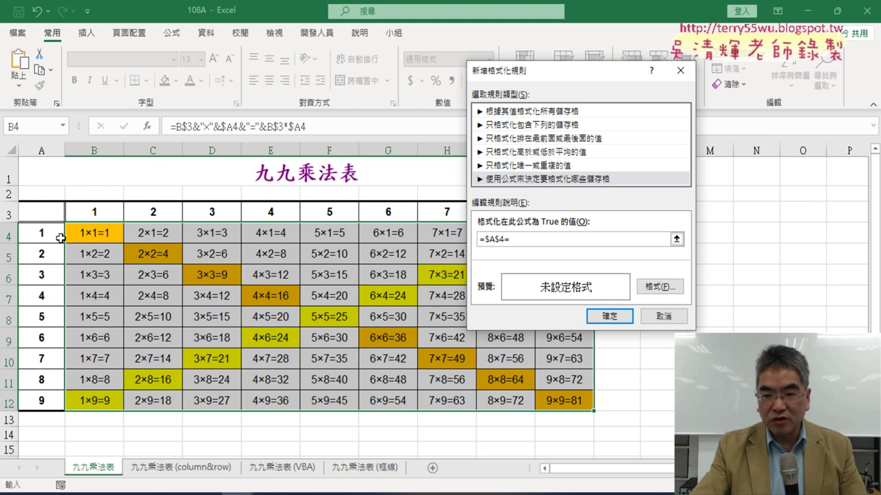
text(5)
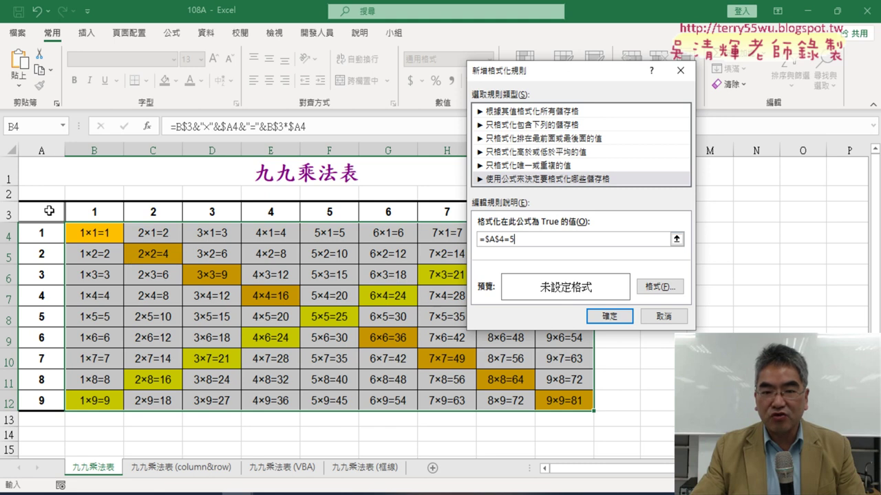
key(BackSpace)
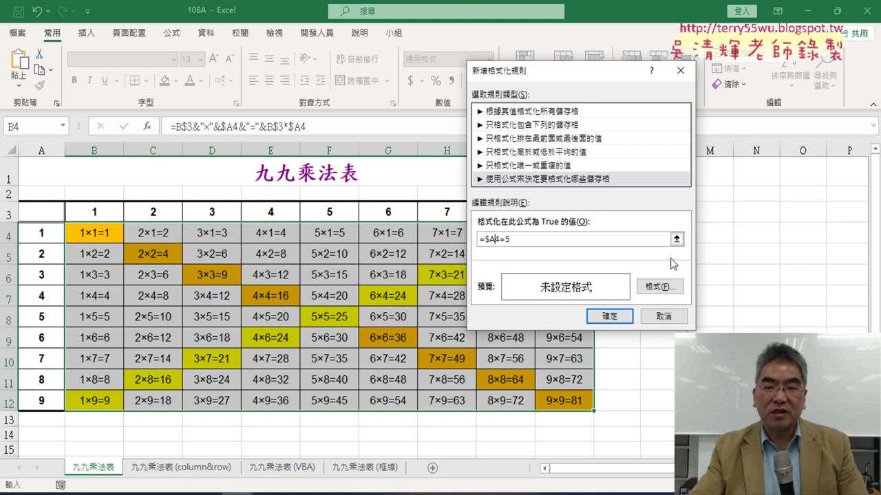
Give the =$A4=5 rule a light green fill and apply it.
click(671, 286)
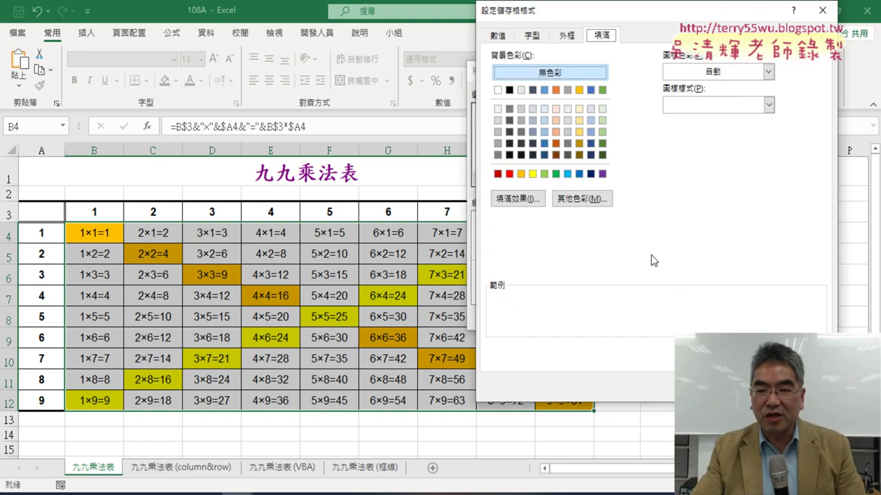
click(544, 173)
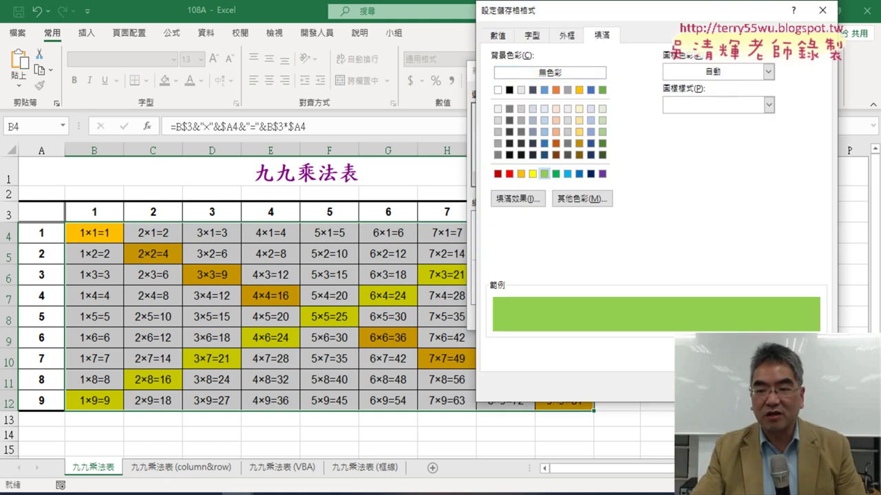
key(Return)
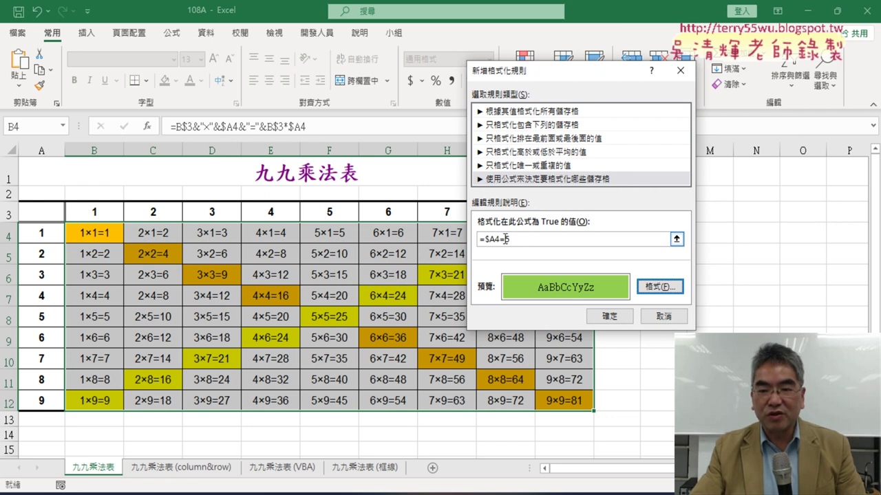
click(609, 317)
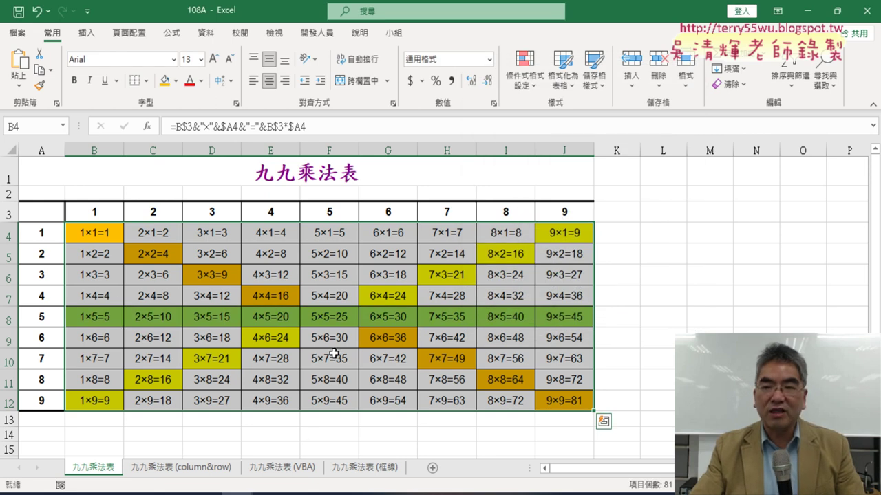
click(530, 82)
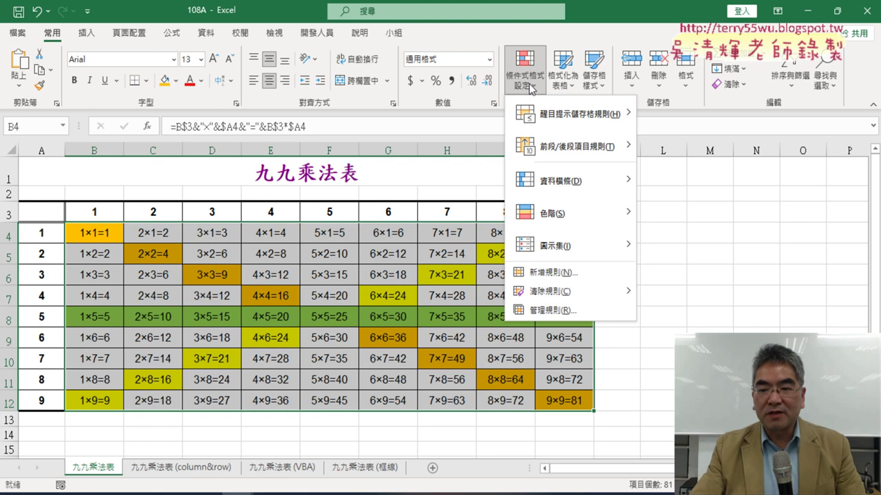
click(557, 272)
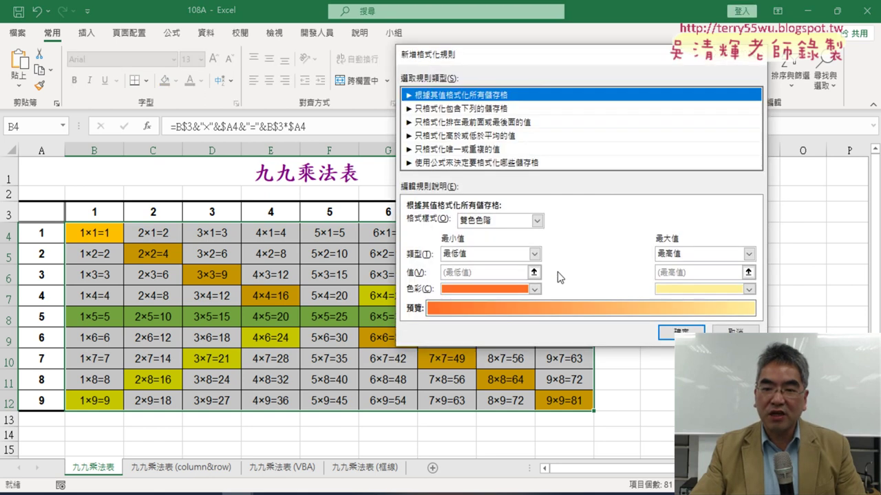
click(487, 163)
click(441, 222)
text(=)
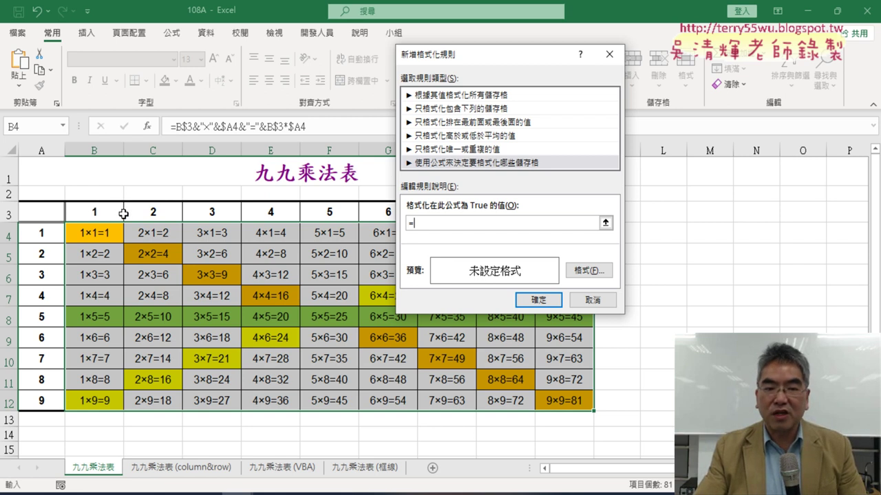
click(93, 212)
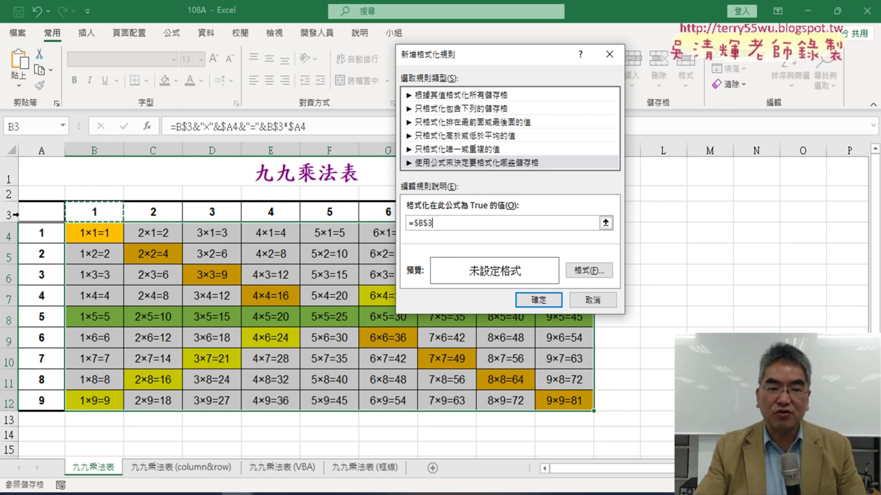
key(F4)
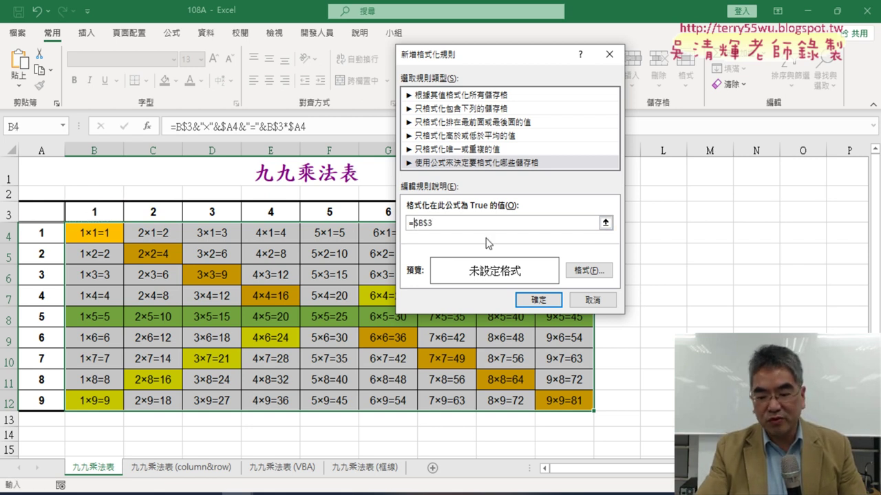
click(588, 270)
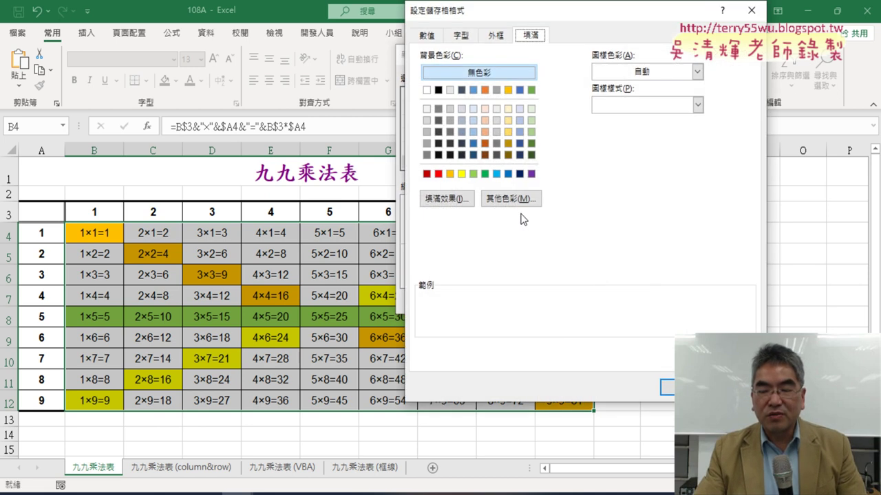
click(496, 176)
click(669, 388)
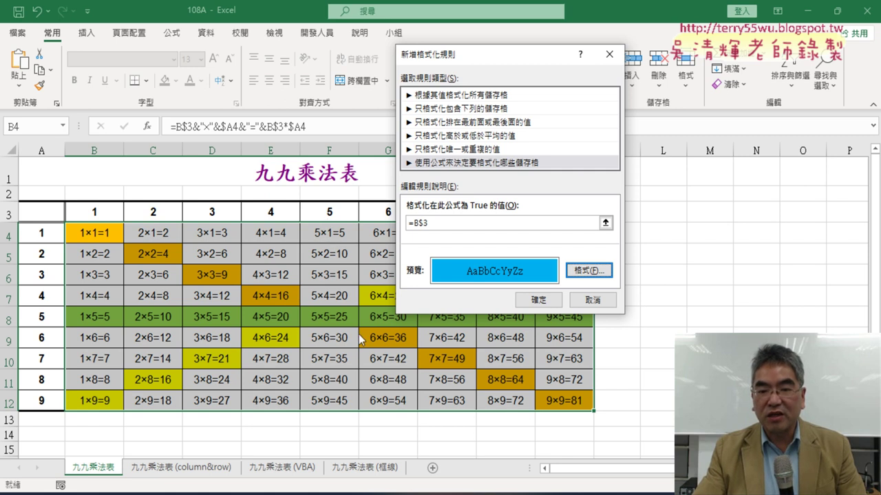
click(540, 300)
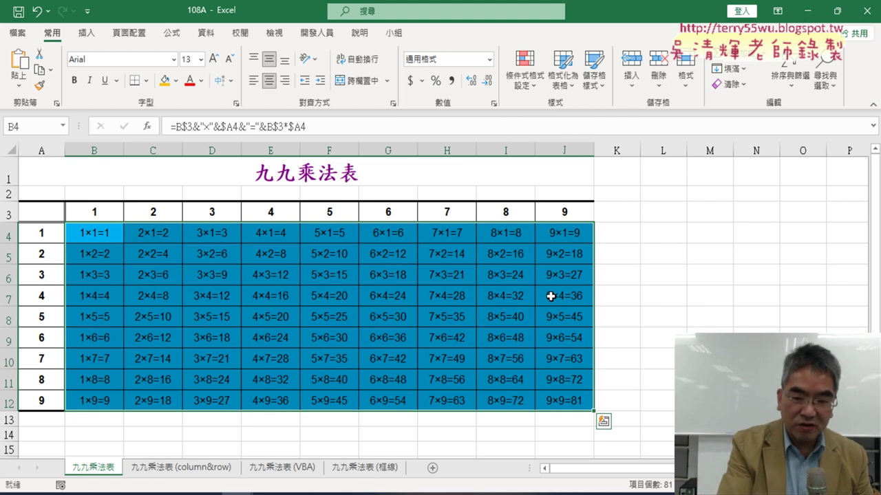
key(ctrl+z)
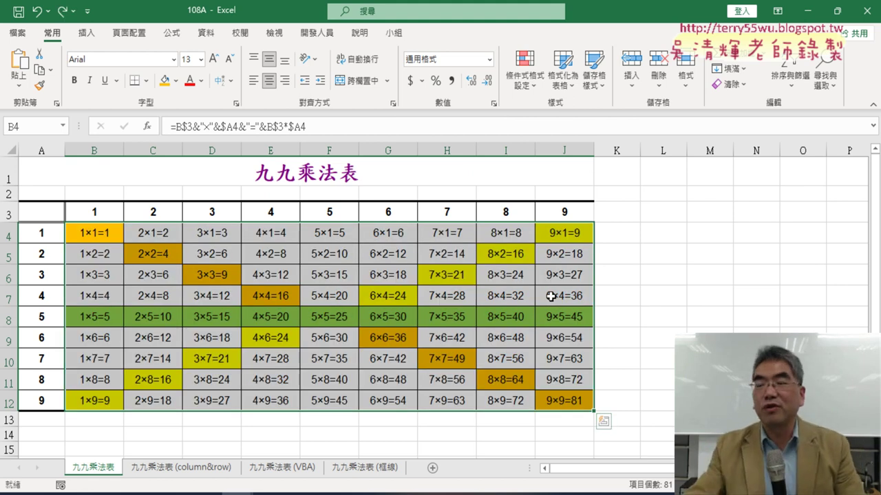
Create a new formula rule with the condition =B$3=5.
click(525, 72)
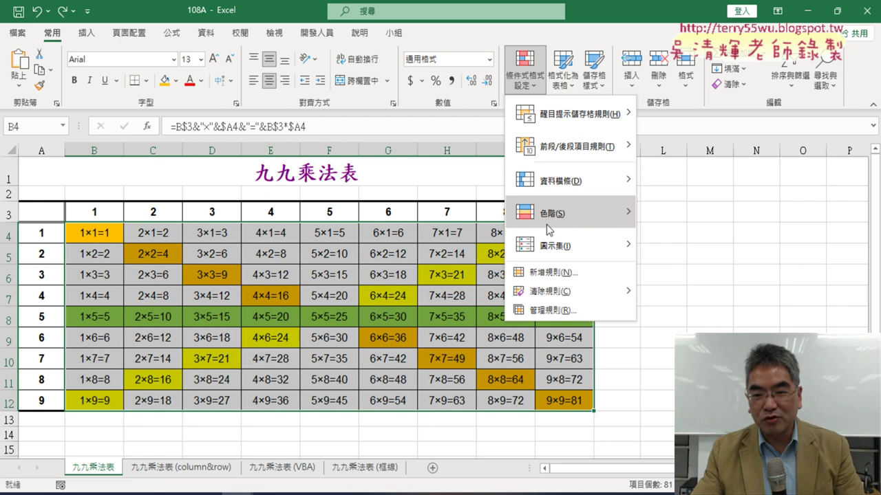
click(556, 272)
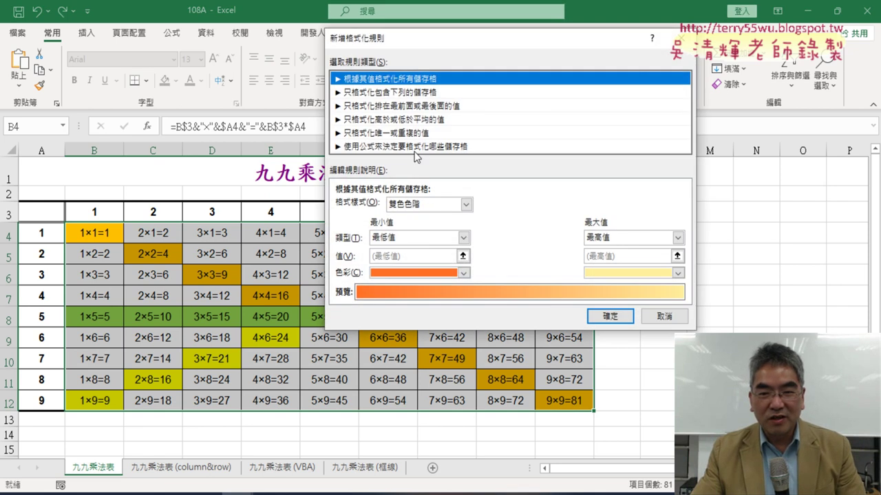
click(417, 146)
click(401, 209)
text(=)
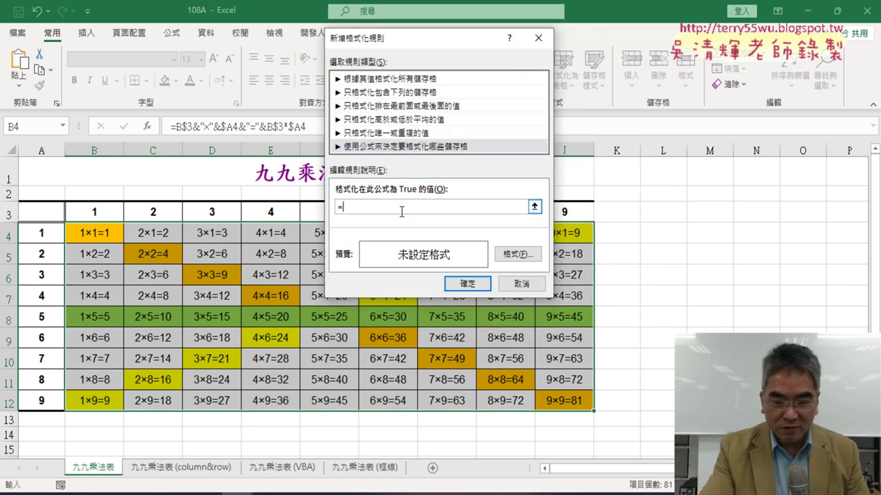
click(99, 210)
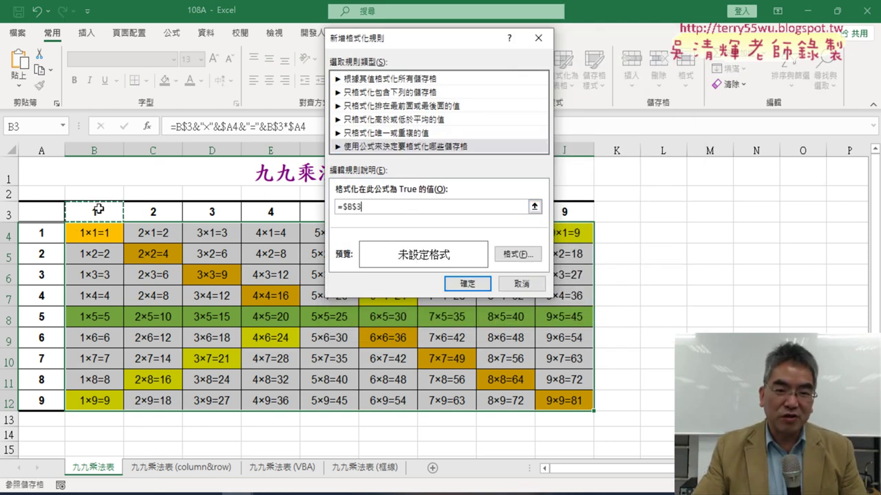
click(361, 209)
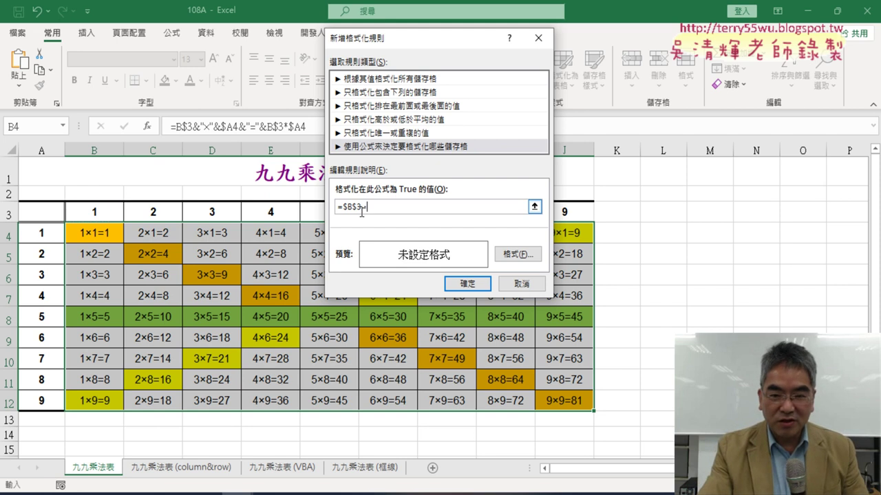
text(=5)
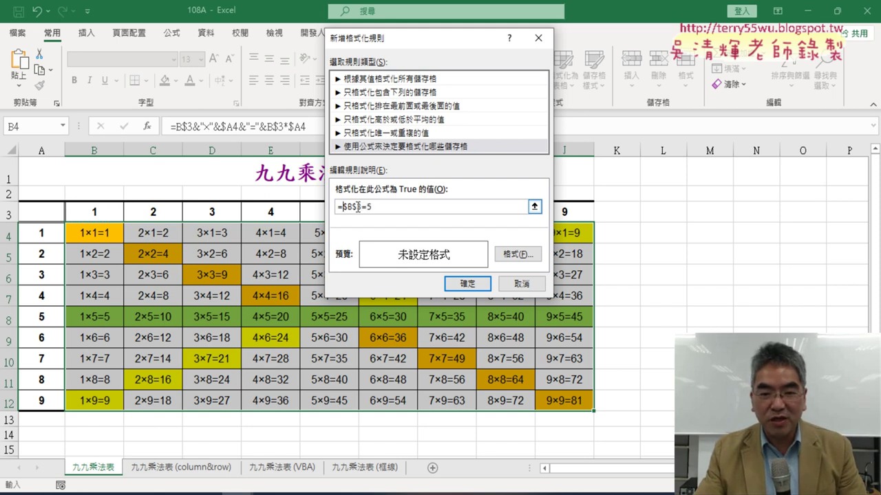
click(358, 207)
key(F4)
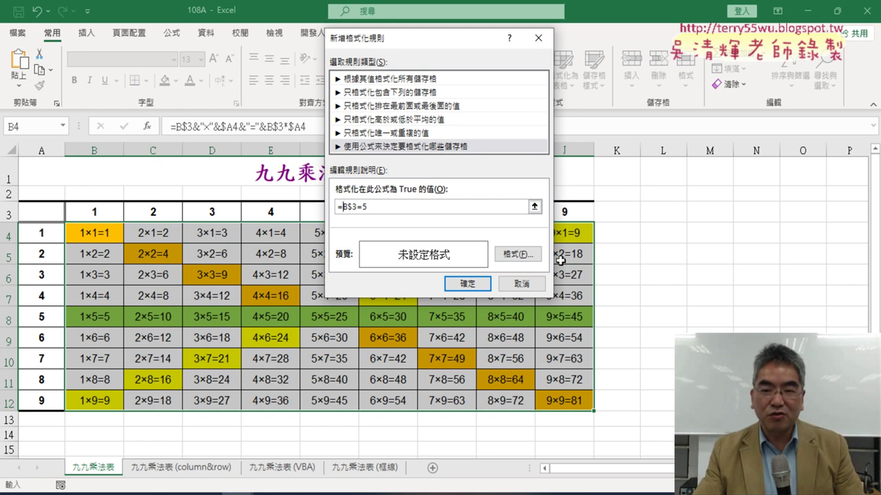
Give the =B$3=5 rule a light blue fill and apply it.
click(518, 254)
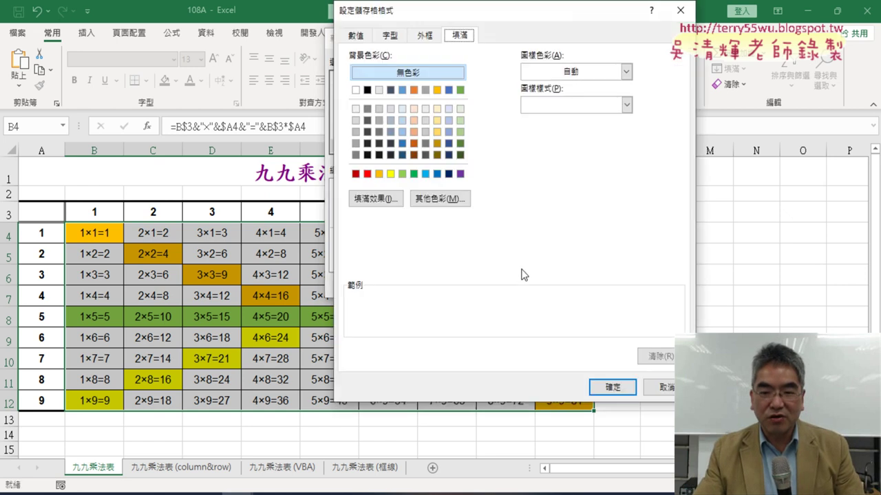
click(426, 173)
click(613, 388)
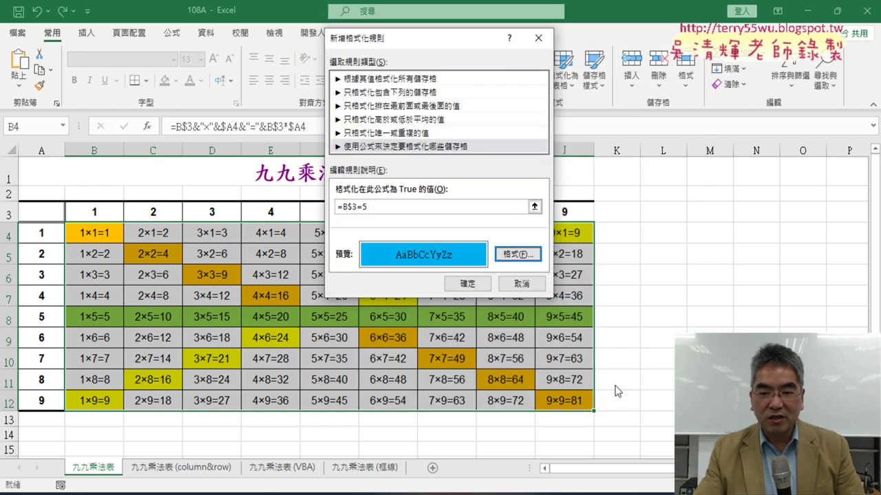
drag(471, 40, 615, 52)
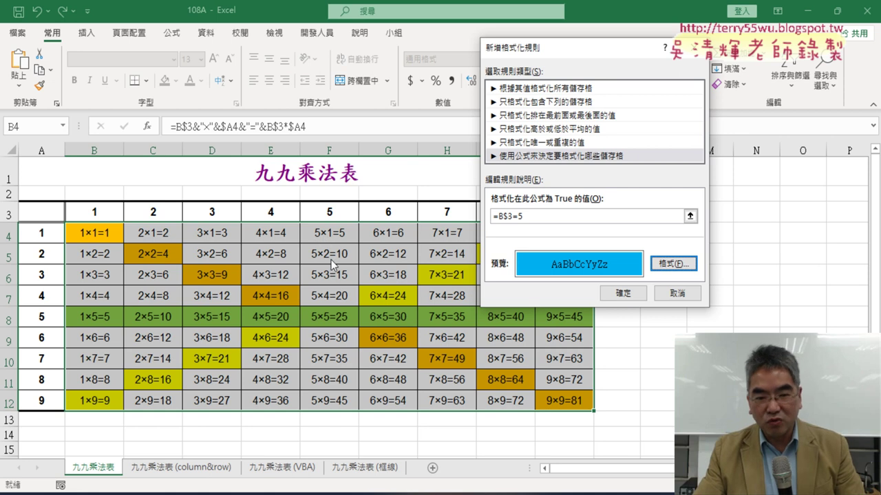
click(621, 293)
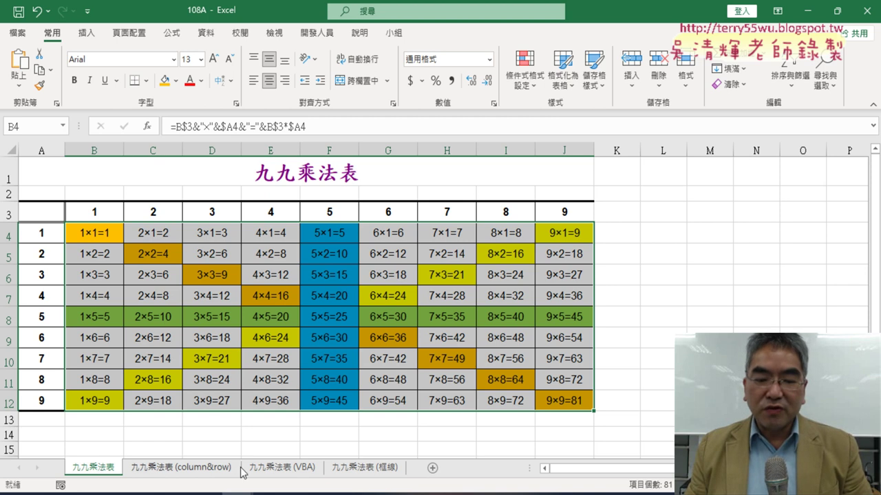
click(300, 474)
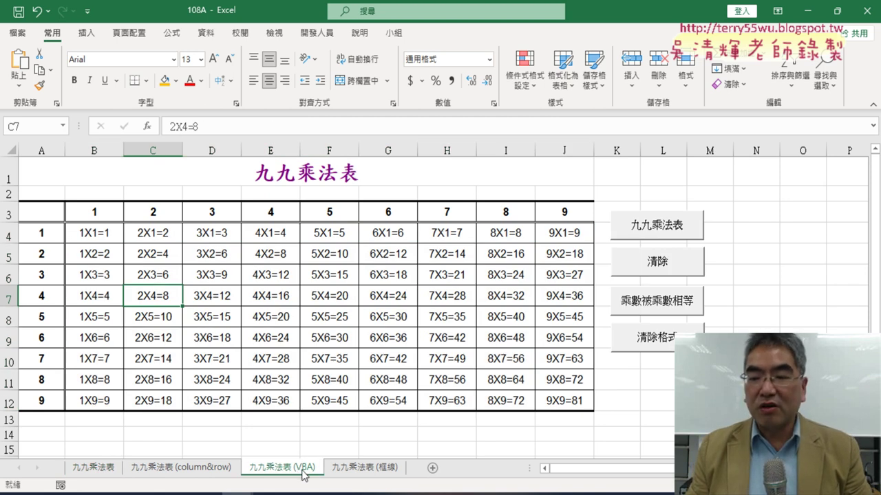
click(664, 266)
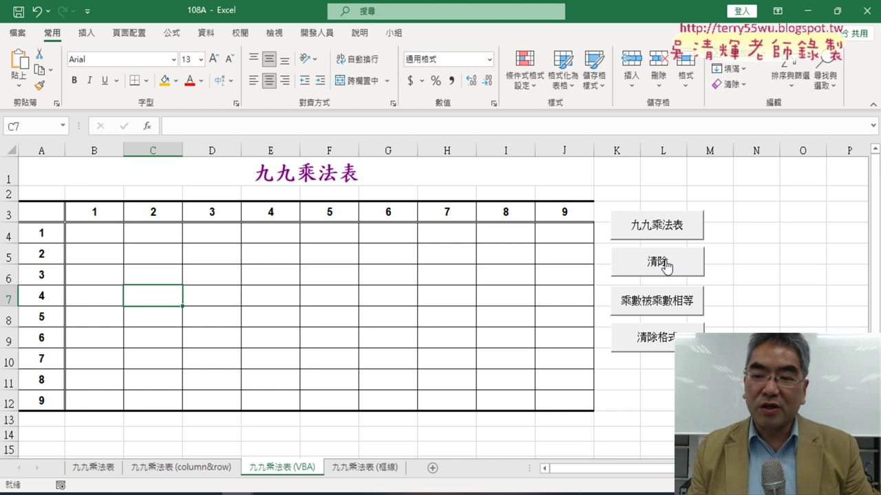
click(669, 232)
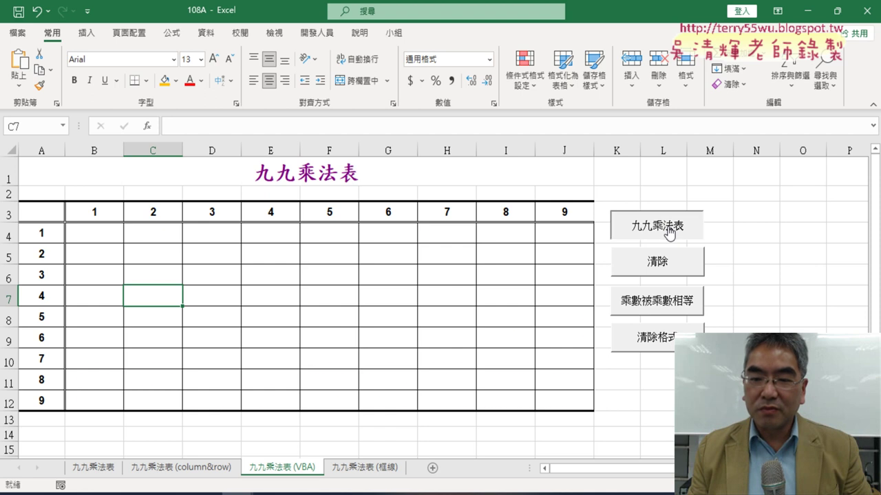
click(667, 267)
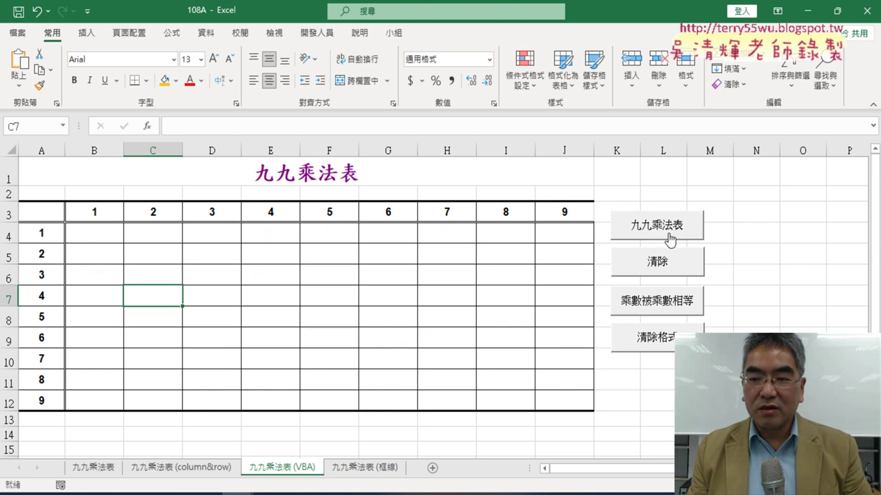
click(668, 234)
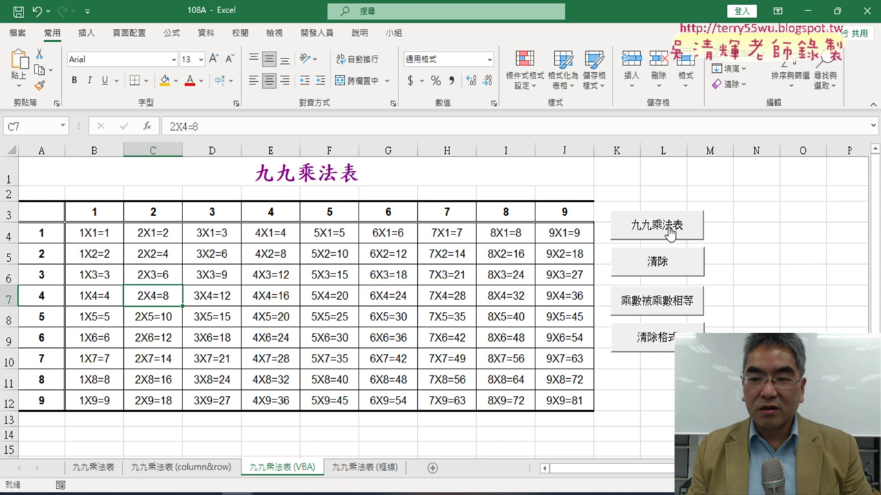
click(671, 308)
click(667, 337)
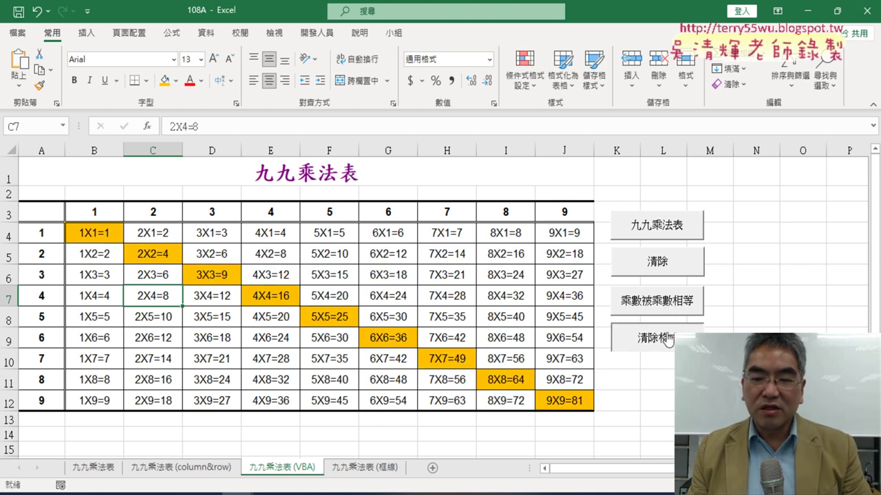
click(672, 310)
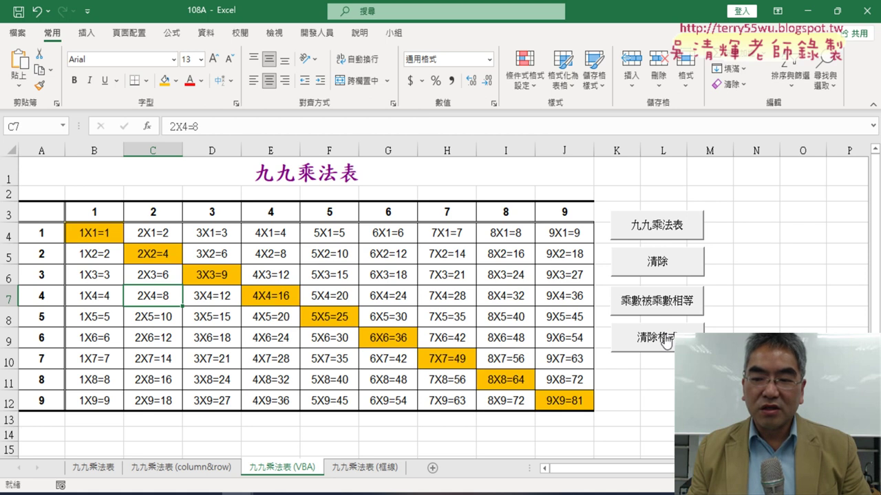
click(666, 344)
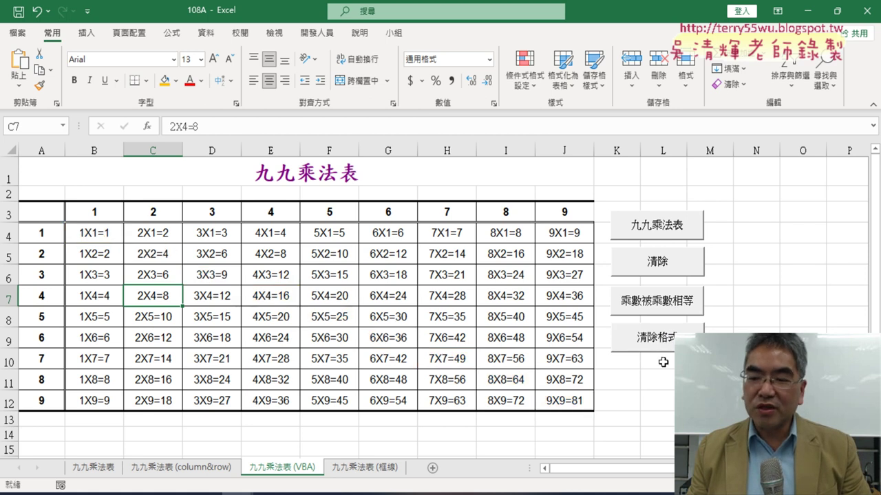
click(658, 263)
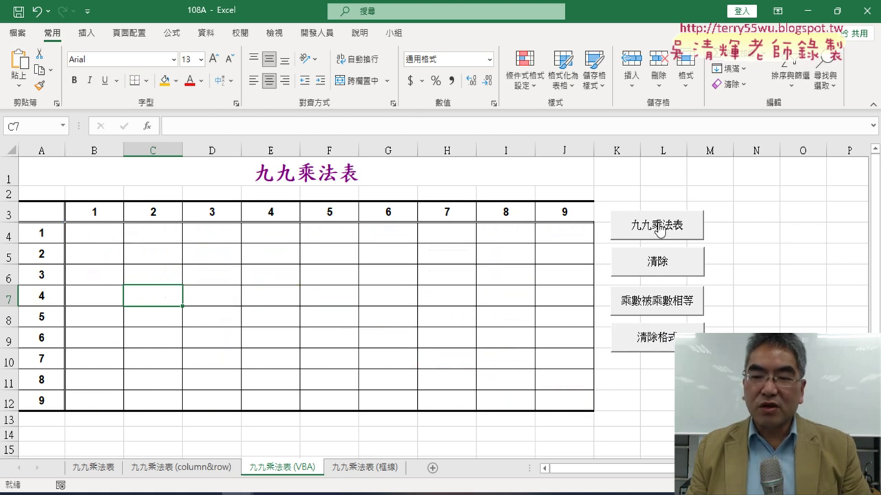
Copy the 九九乘法表 sheet and rename the copy 九九乘法表 (VBA2).
click(99, 470)
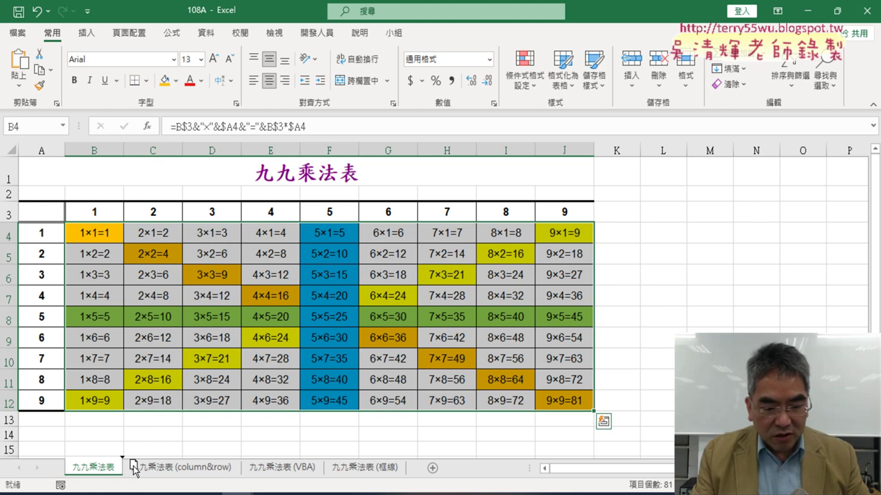
drag(134, 470, 146, 471)
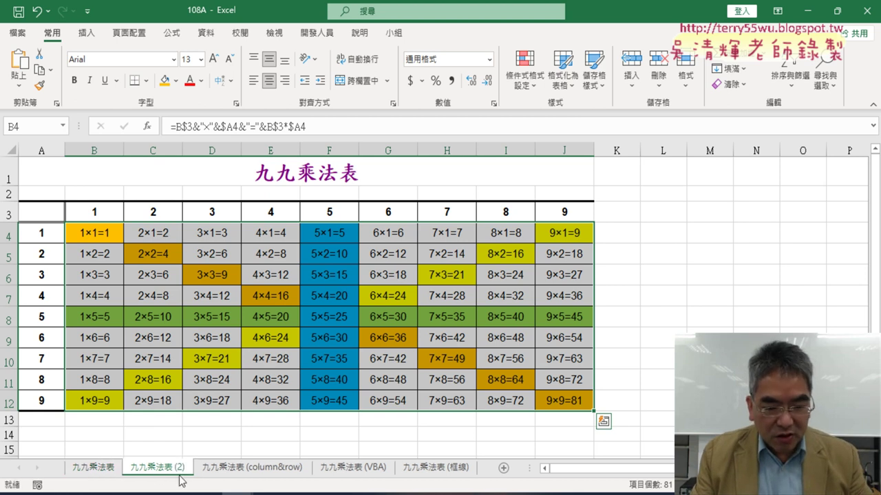
double_click(172, 468)
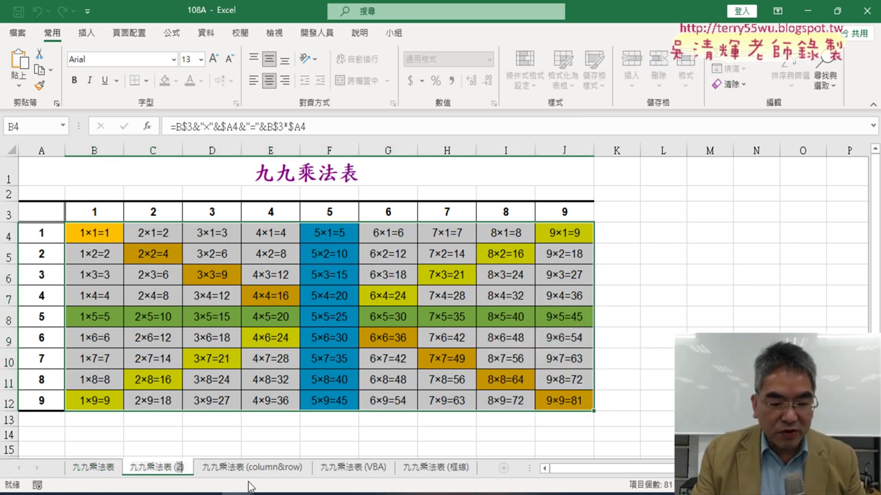
text(VB)
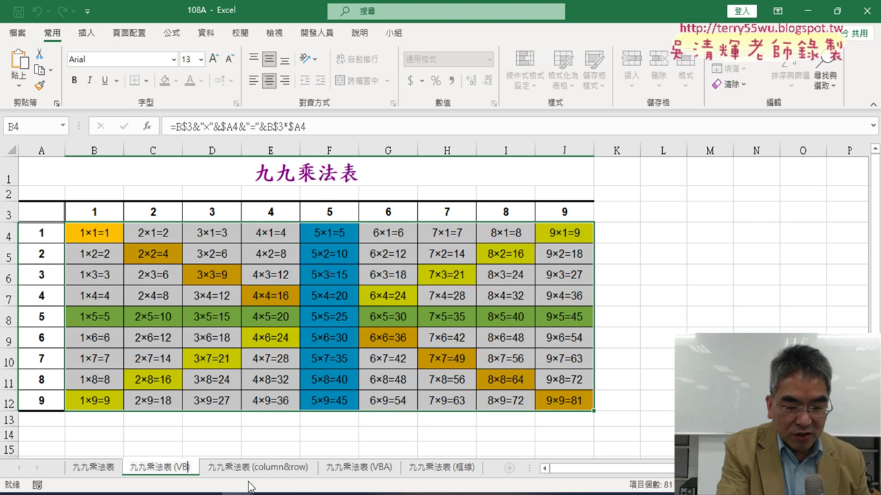
text(A2))
key(Return)
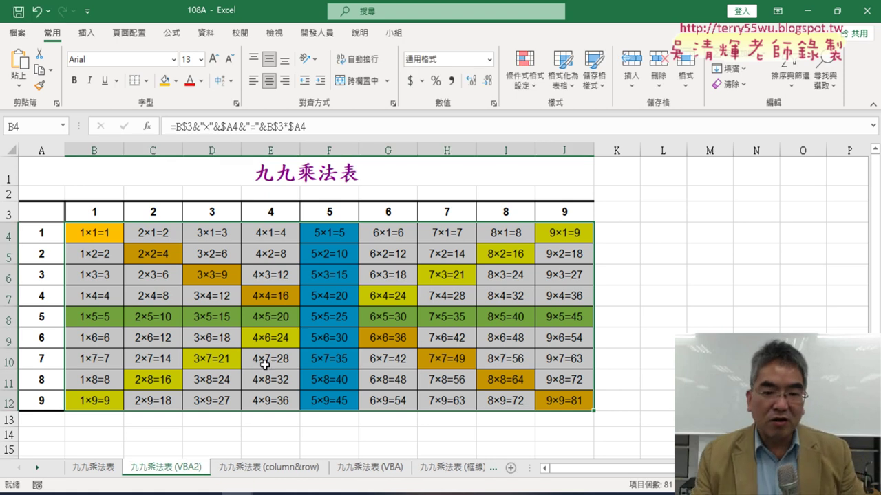
Clear all conditional formatting from the sheet and delete the products in B4:J12.
click(279, 295)
click(527, 88)
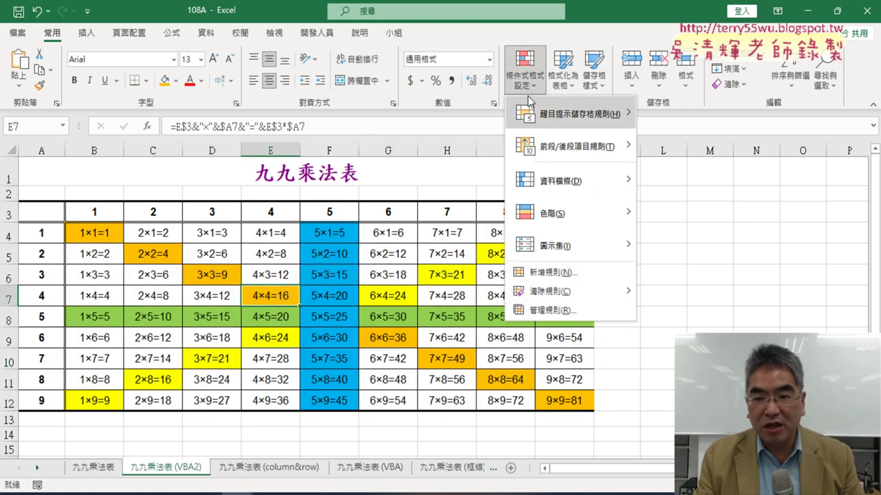
mouse_move(550, 291)
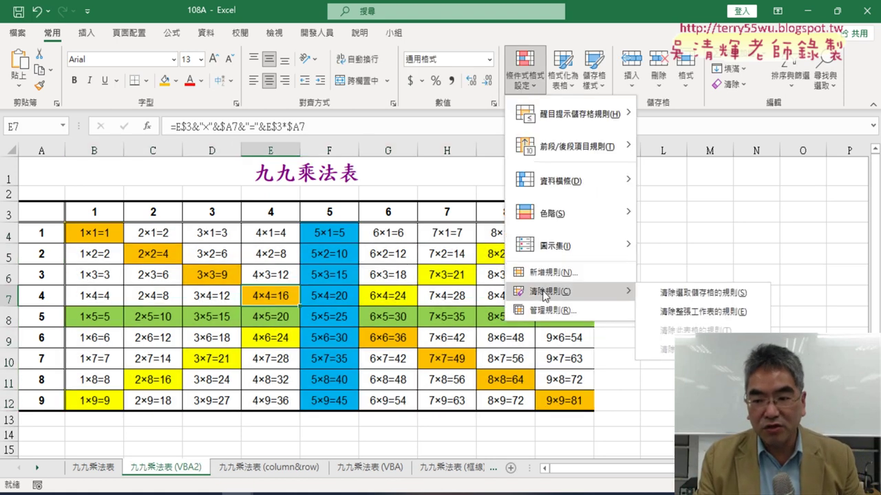
click(699, 293)
click(528, 79)
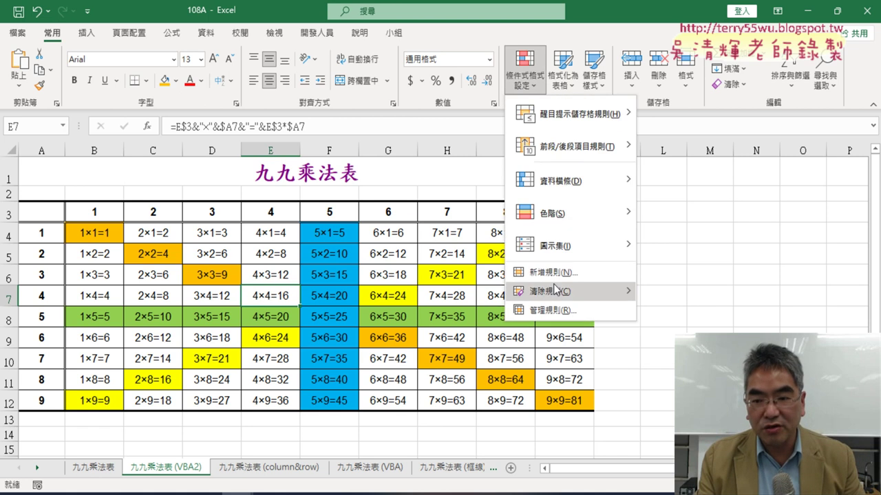
mouse_move(556, 290)
click(695, 311)
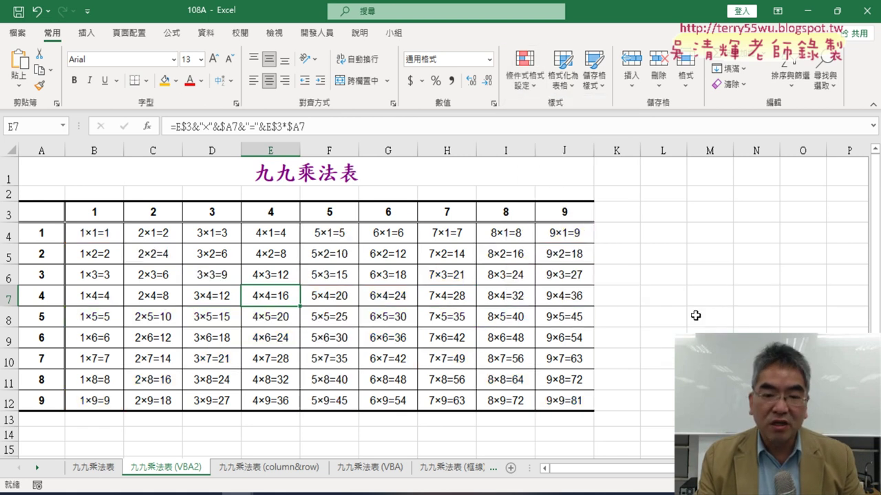
drag(88, 237, 570, 403)
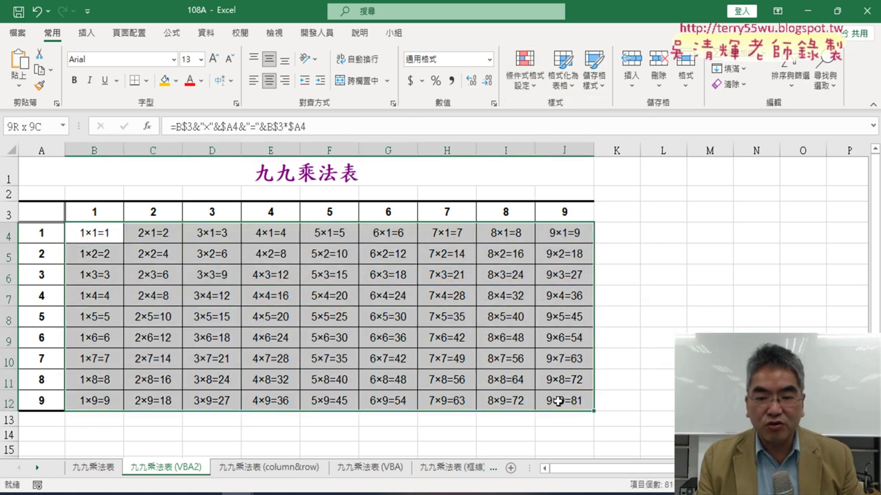
key(Delete)
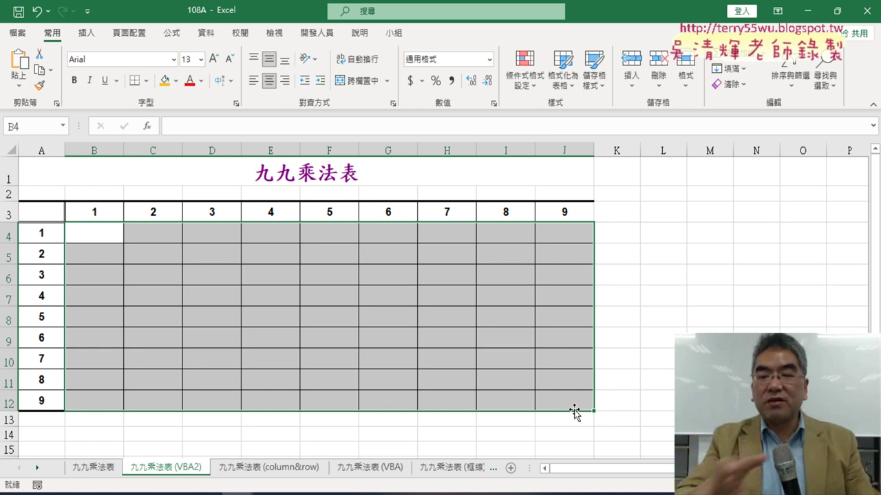
Run the 九九乘法表 button on the VBA sheet and check the 2X4=8 entry in C7.
click(366, 475)
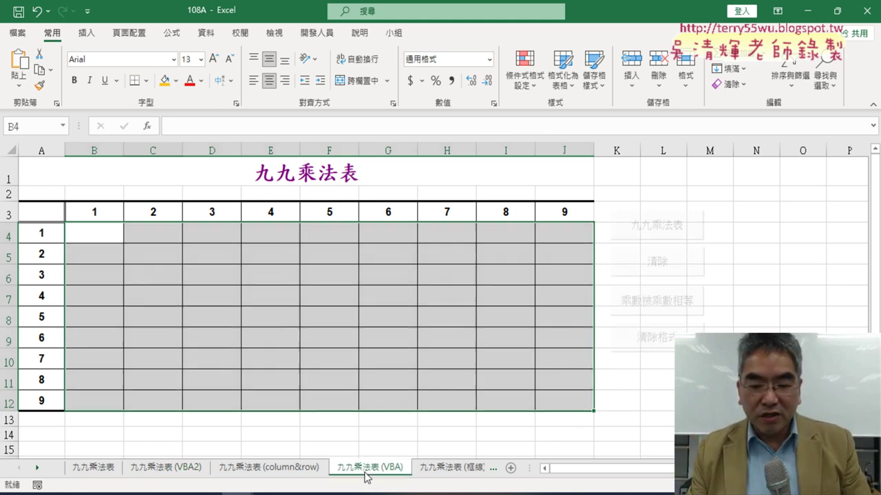
click(656, 231)
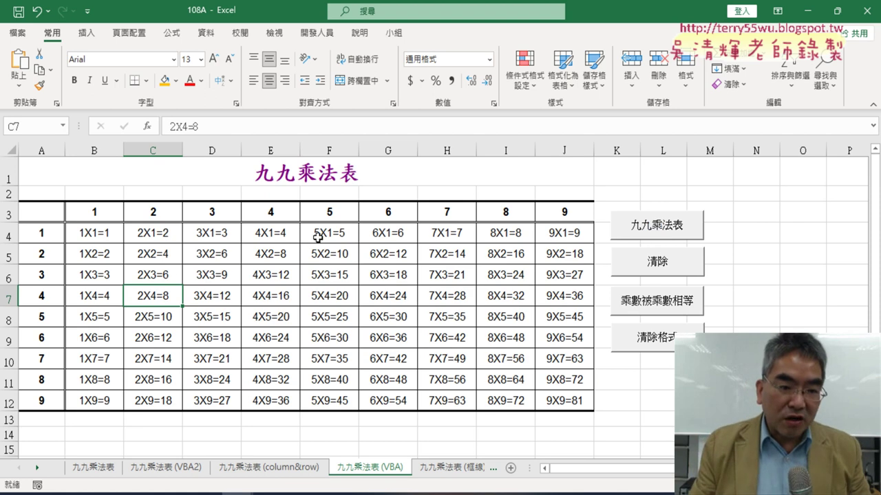
drag(176, 127, 182, 126)
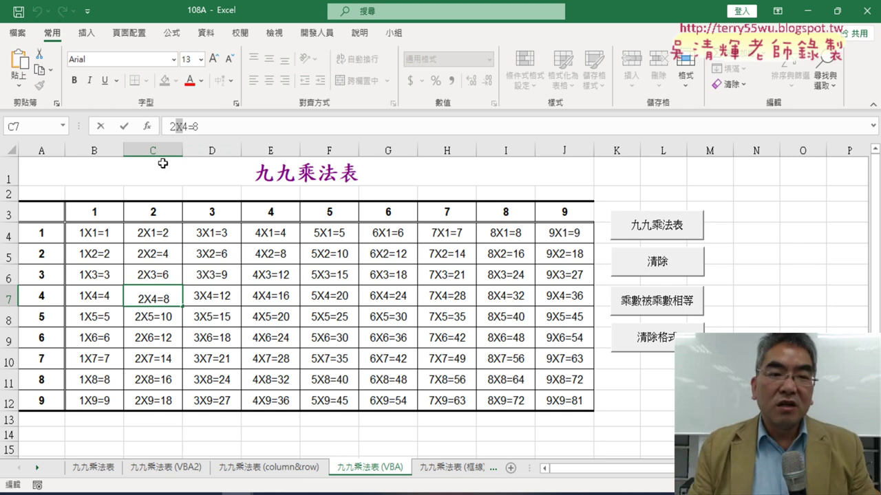
click(101, 128)
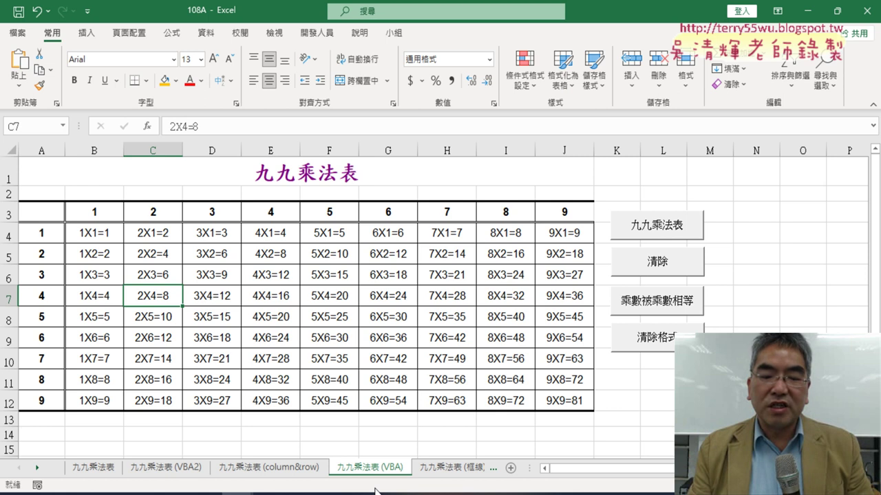
Select B4:J12 on the VBA2 sheet, then switch to ChatGPT in the browser.
click(179, 473)
click(291, 315)
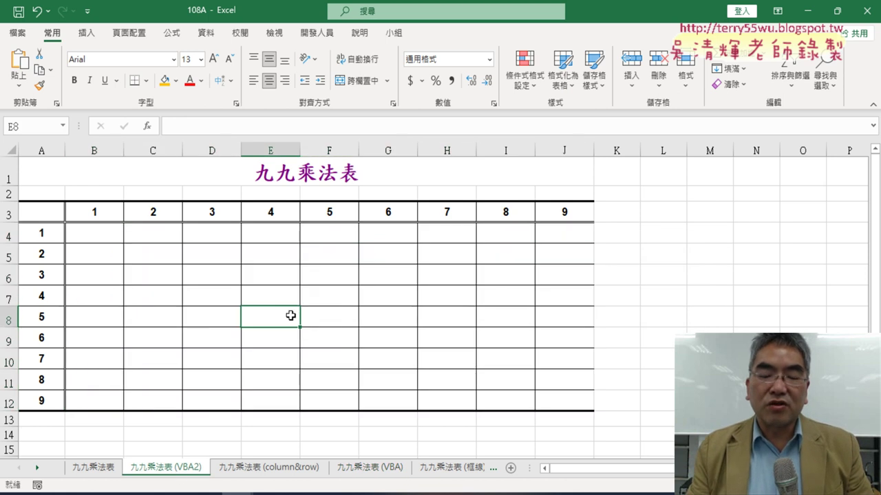
drag(108, 232, 557, 397)
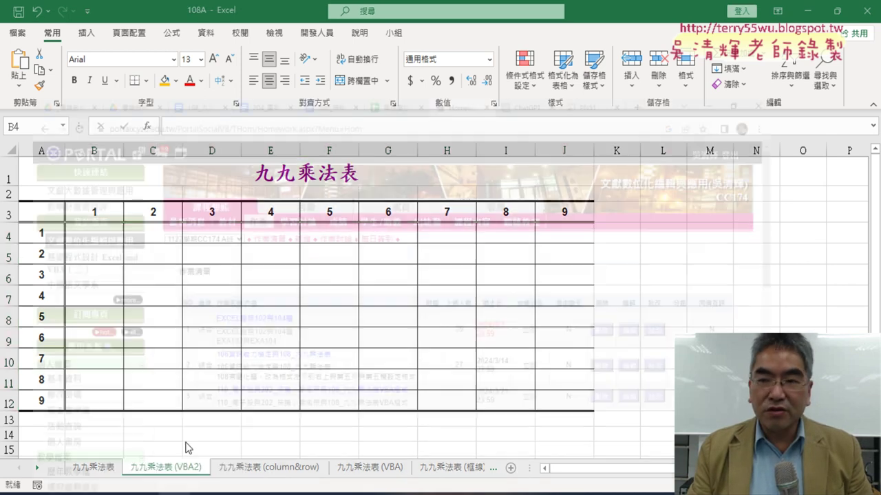
click(184, 447)
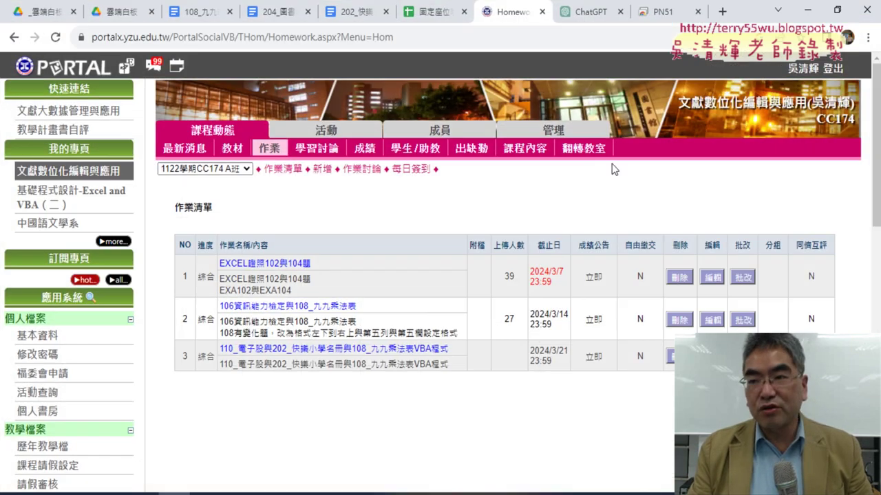
click(590, 14)
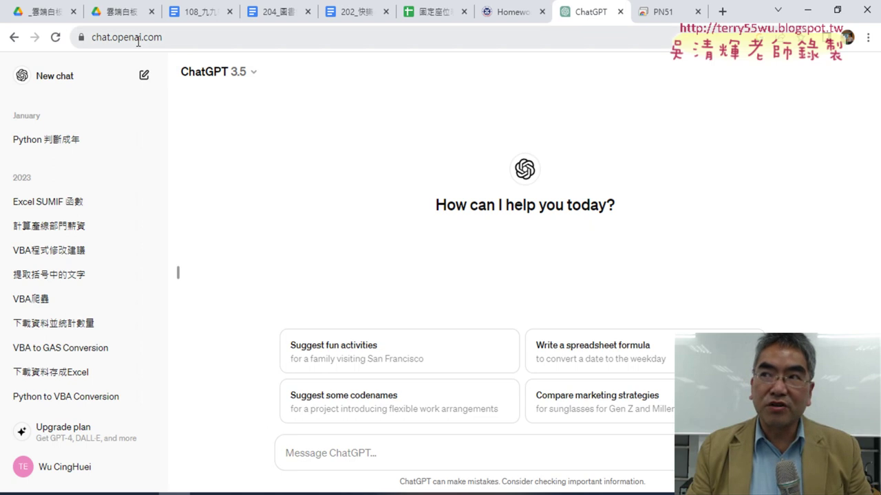
Begin a ChatGPT prompt asking for 九九乘法表 VBA code.
click(323, 465)
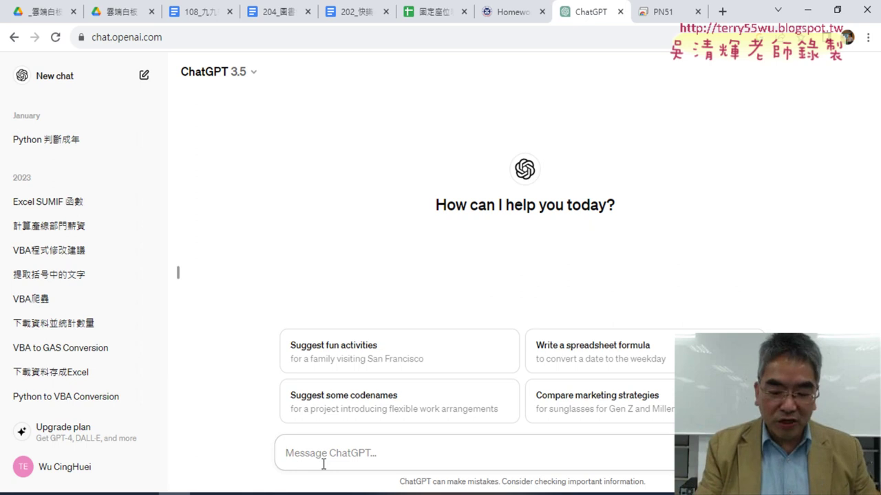
text(請ㄅ)
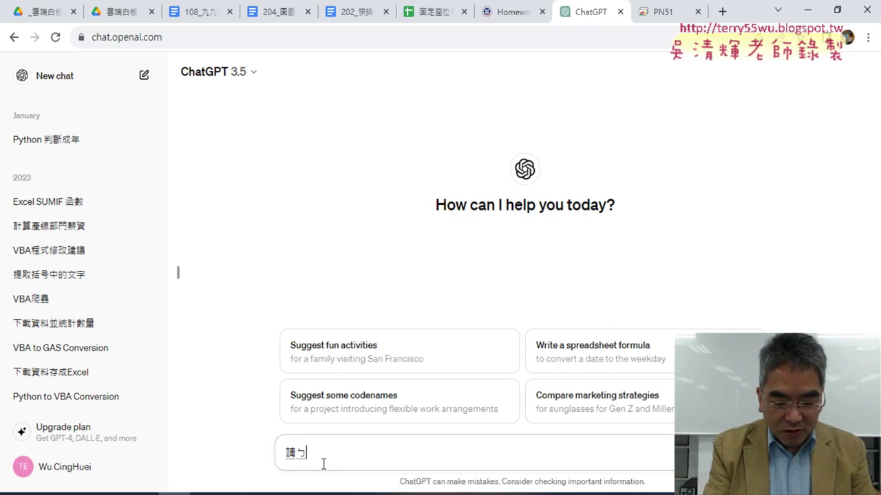
text(幫我寫)
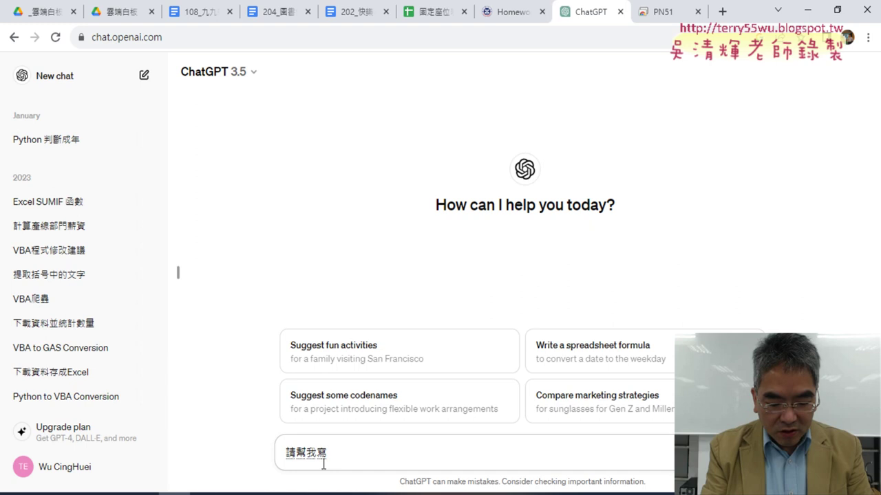
text(VBA)
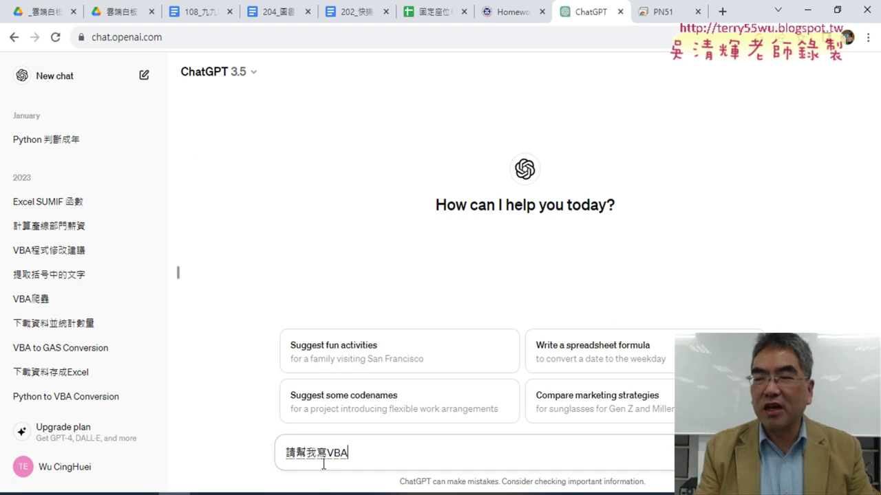
key(Return)
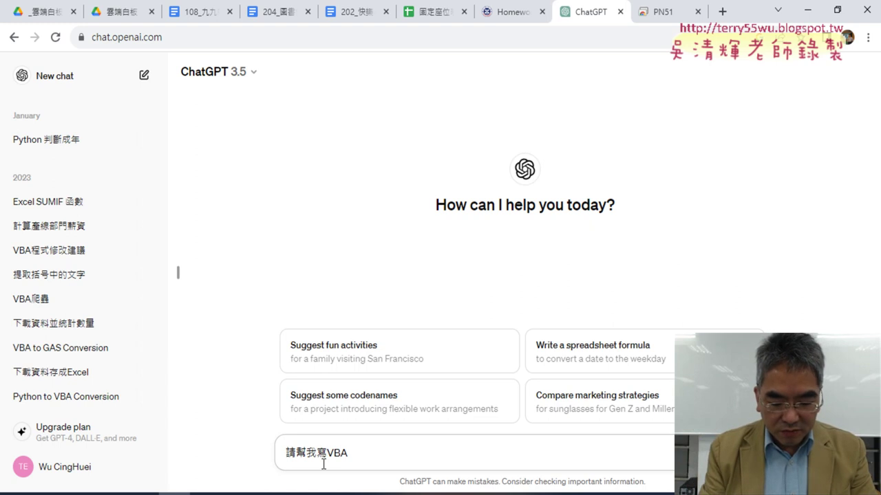
text(九九成)
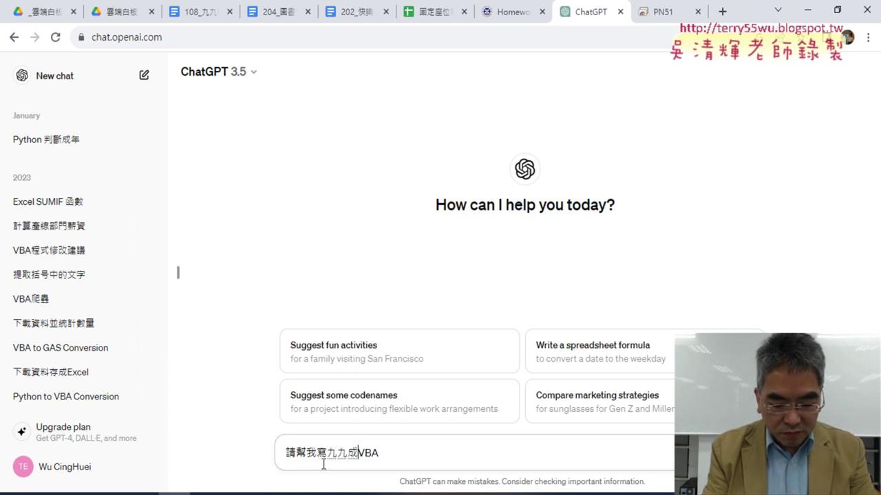
text(表的)
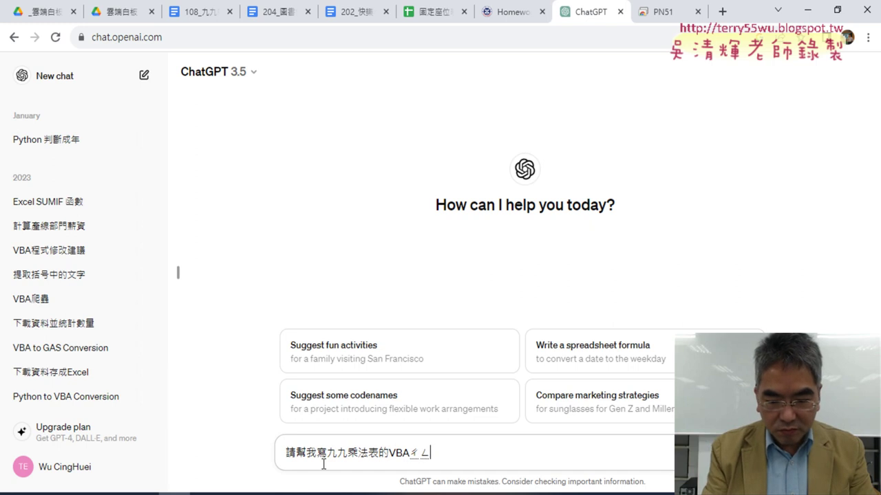
text(程式，)
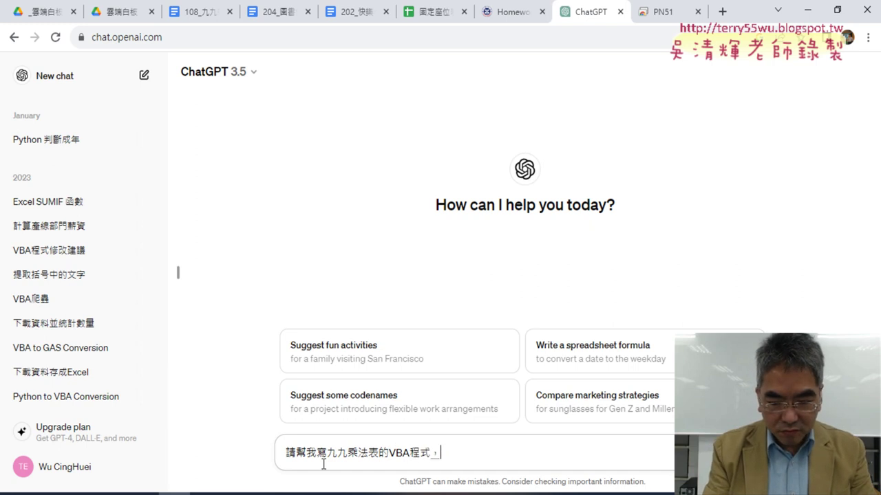
text(犯為)
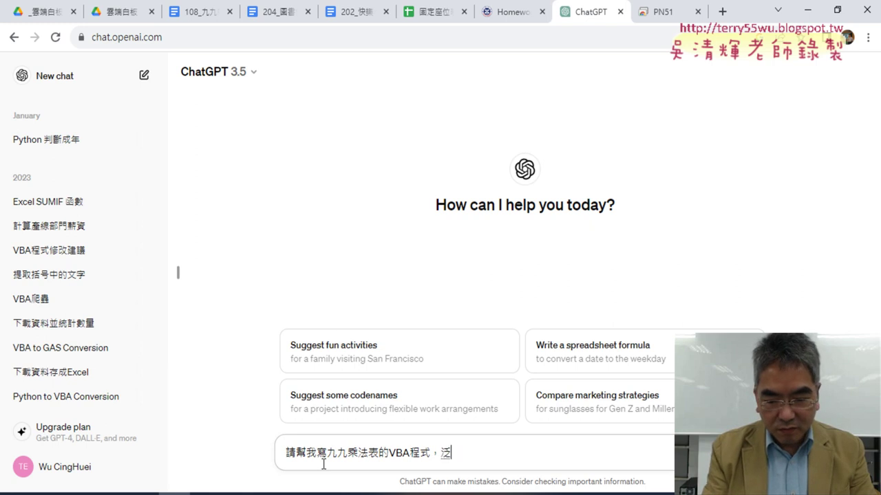
text(範圍從)
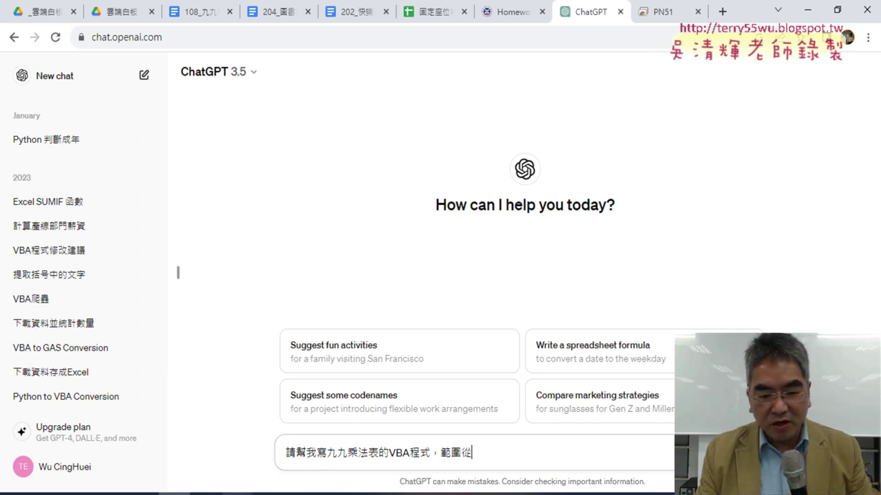
Check the table range in the 108A workbook, then finish the prompt with 範圍從B4到J12.
mouse_move(236, 494)
click(364, 463)
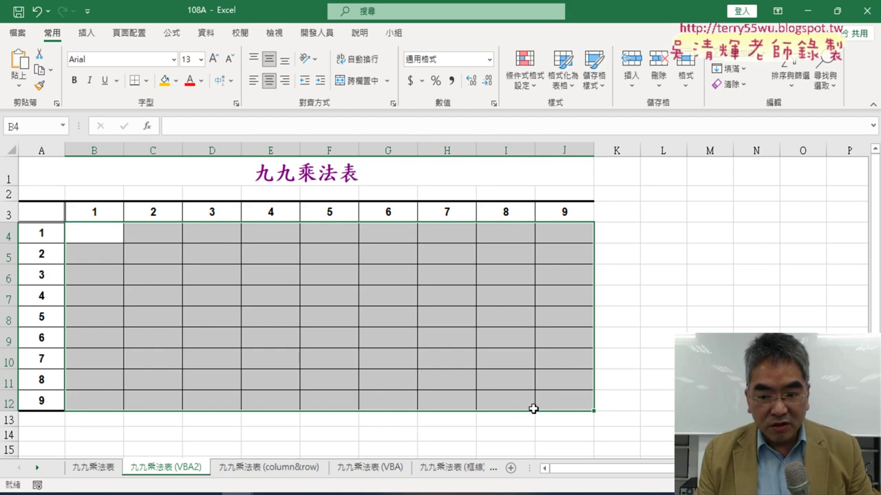
key(alt+Tab)
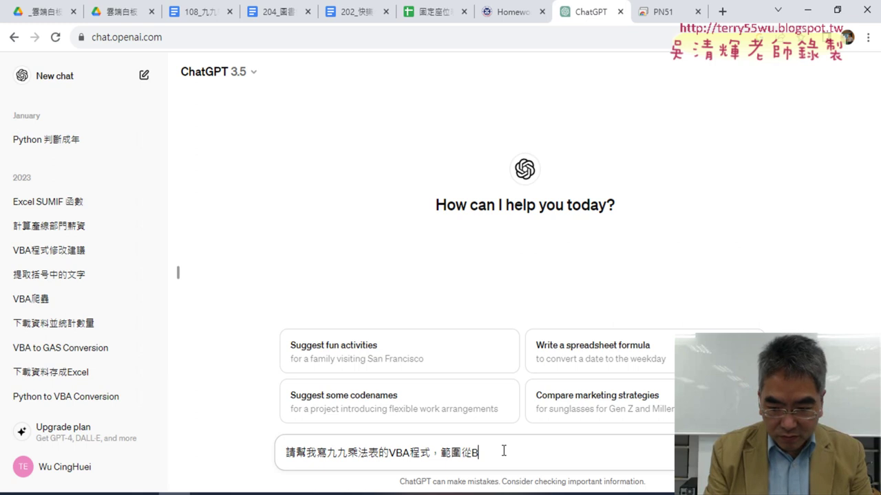
text(B4ㄉㄠ到)
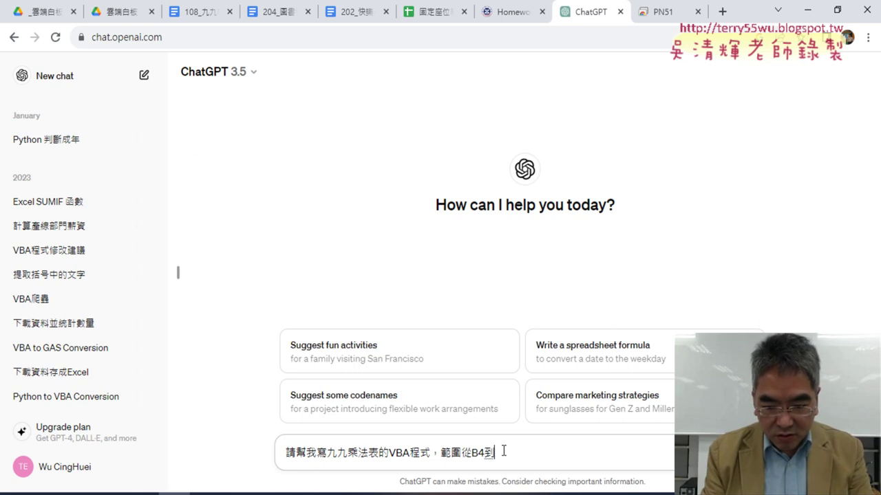
text(J12)
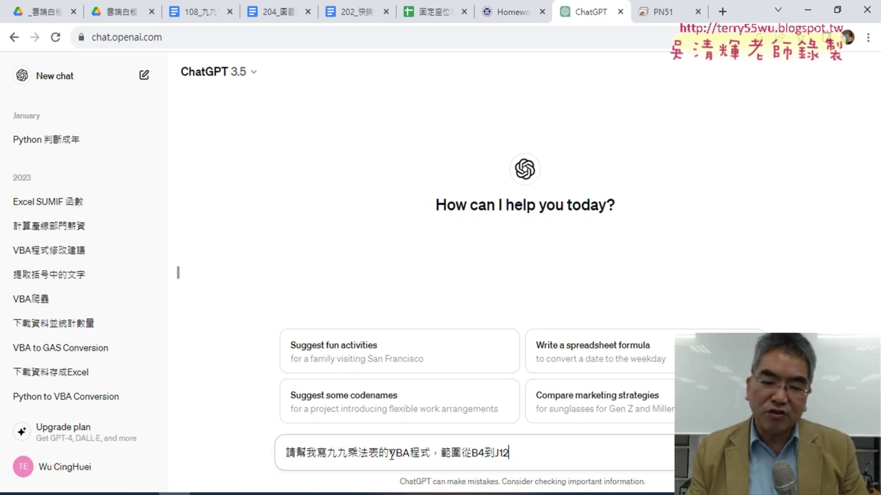
drag(389, 454, 410, 456)
click(526, 456)
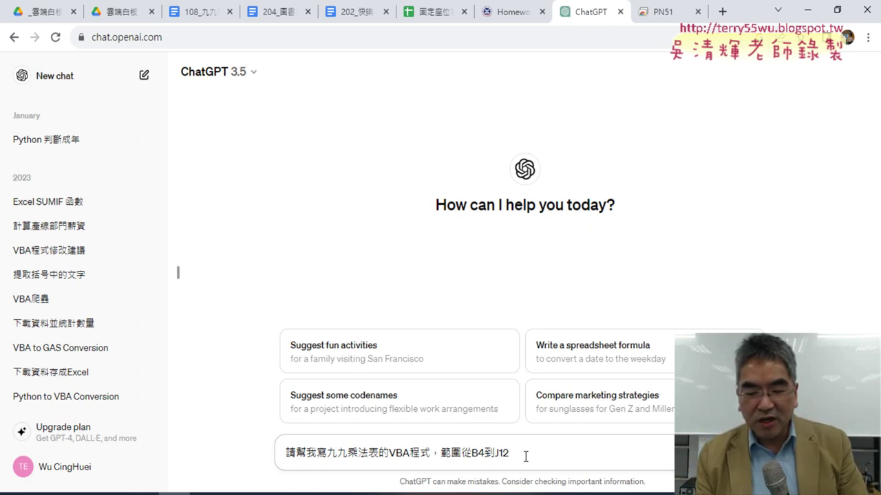
Send the prompt and copy the MultiplyTable macro that fills B4:J12 with i * j.
key(Return)
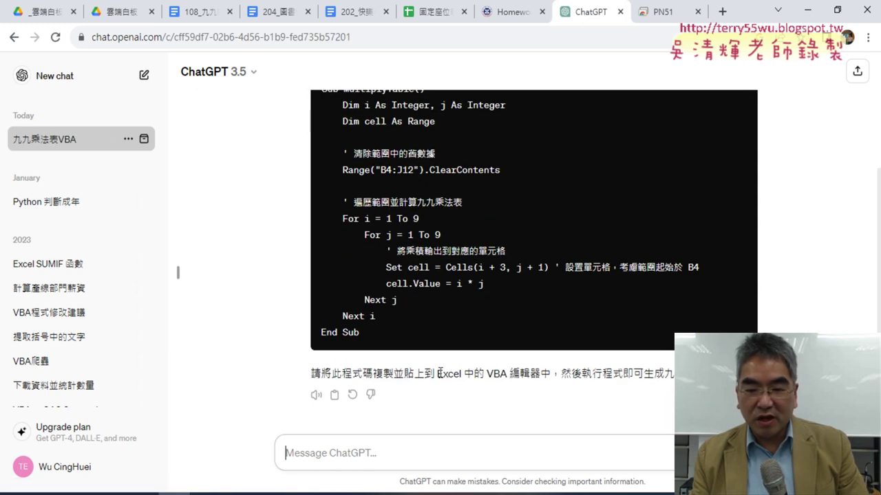
drag(487, 374, 529, 374)
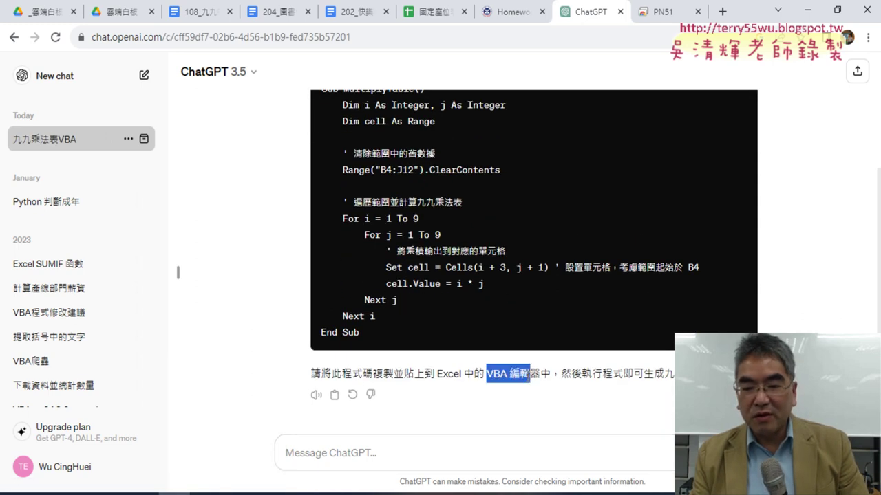
scroll(482, 275, up, 1)
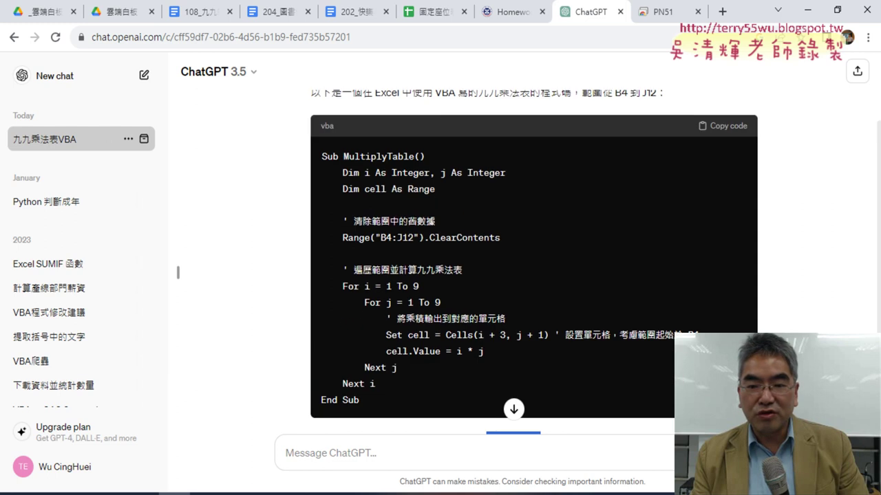
scroll(569, 351, down, 1)
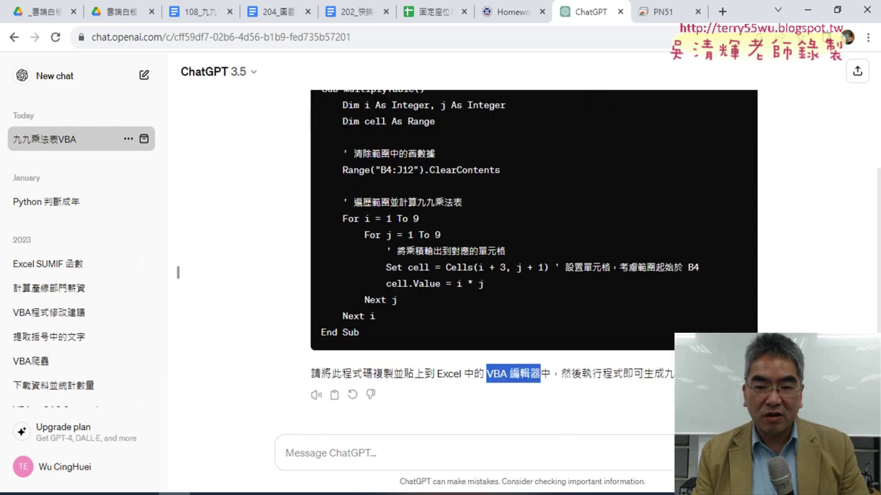
scroll(569, 351, up, 1)
scroll(571, 350, up, 1)
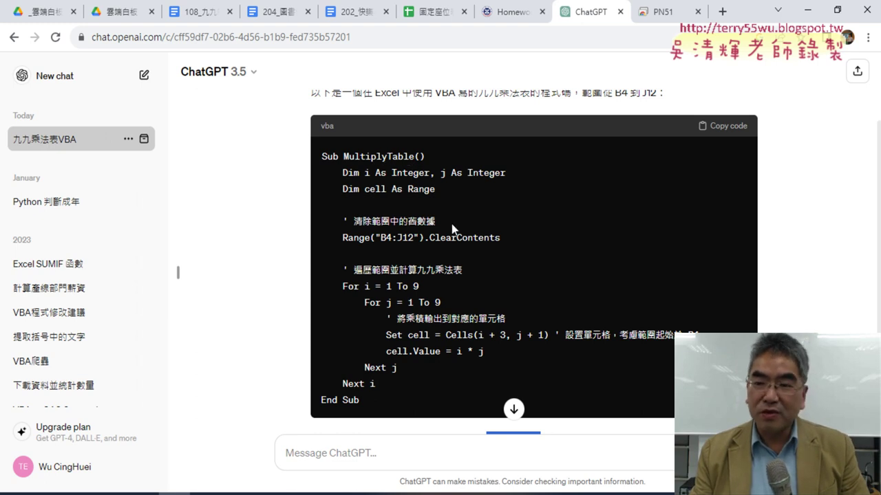
click(721, 126)
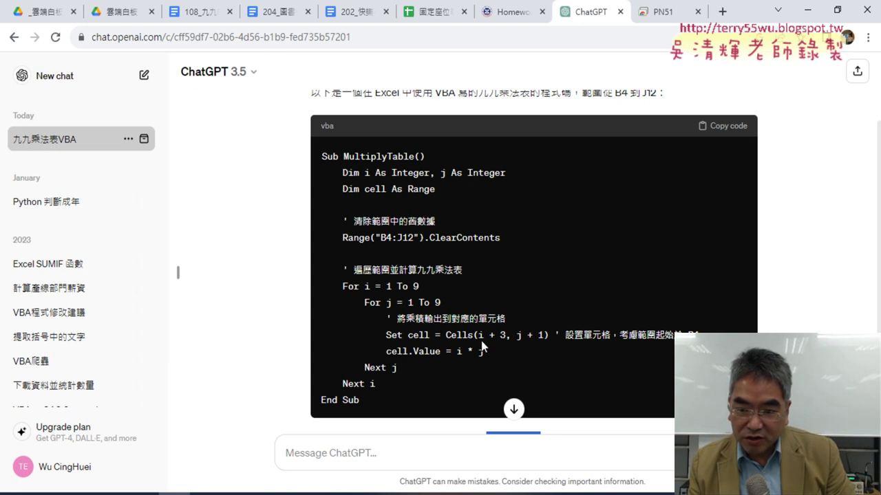
Bring the 108A workbook forward and open its Visual Basic editor from the Developer tab.
key(super+d)
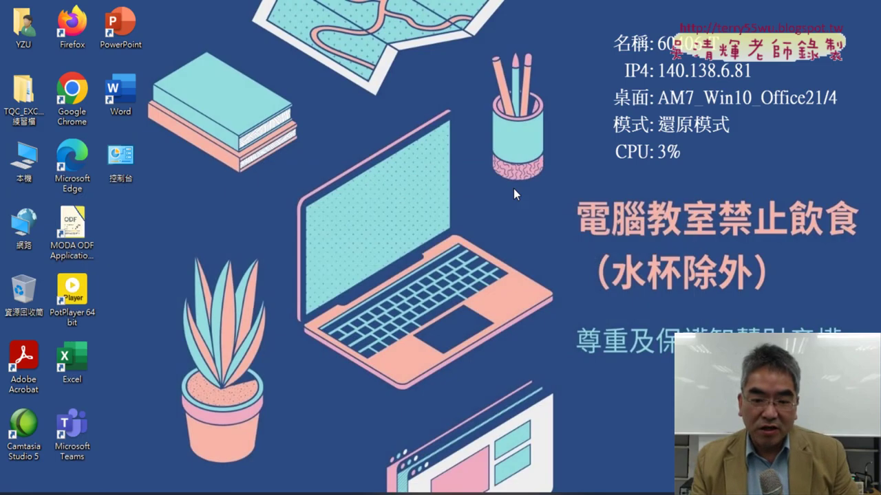
mouse_move(236, 494)
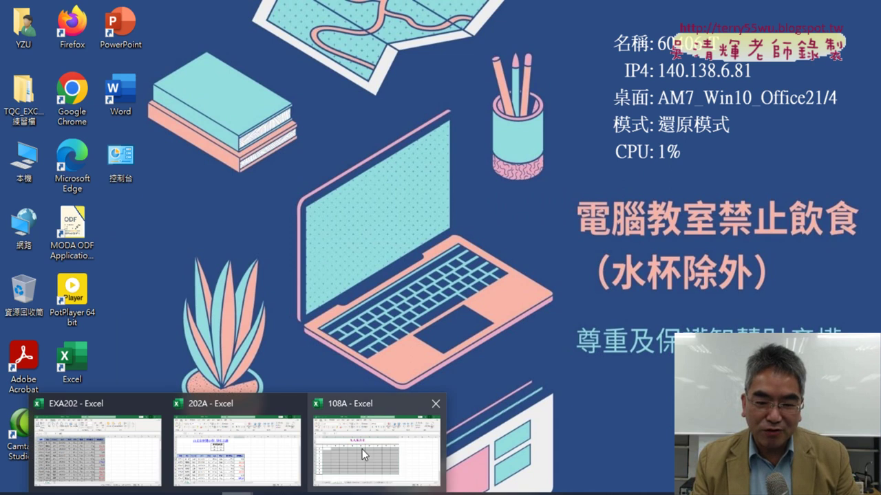
click(362, 449)
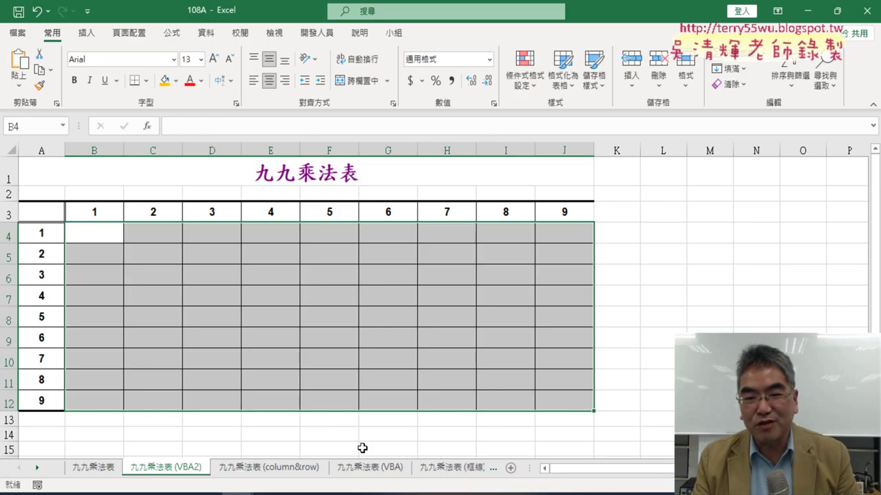
click(317, 35)
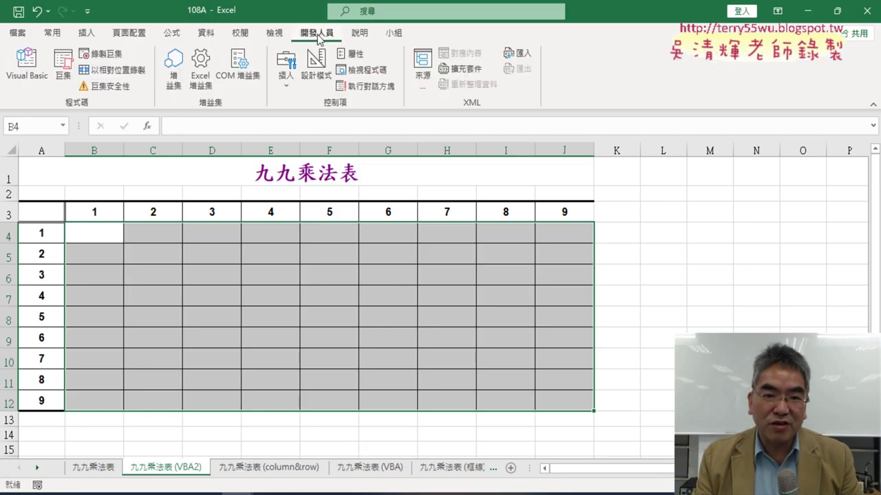
click(29, 73)
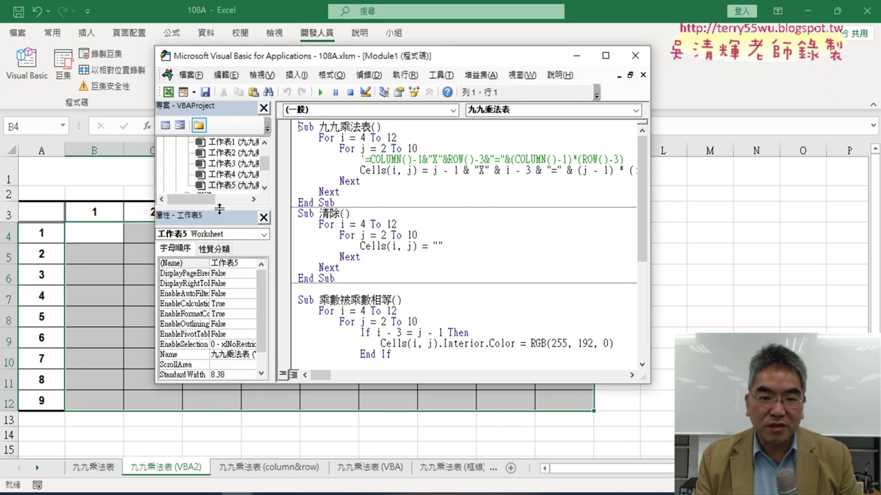
Insert a new empty Module2 into the 108A project beside Module1.
drag(220, 209, 221, 294)
click(222, 241)
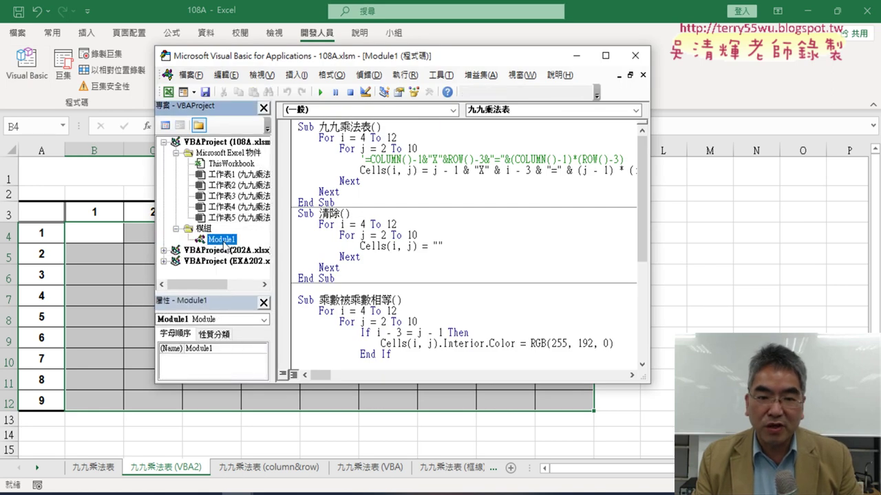
right_click(230, 218)
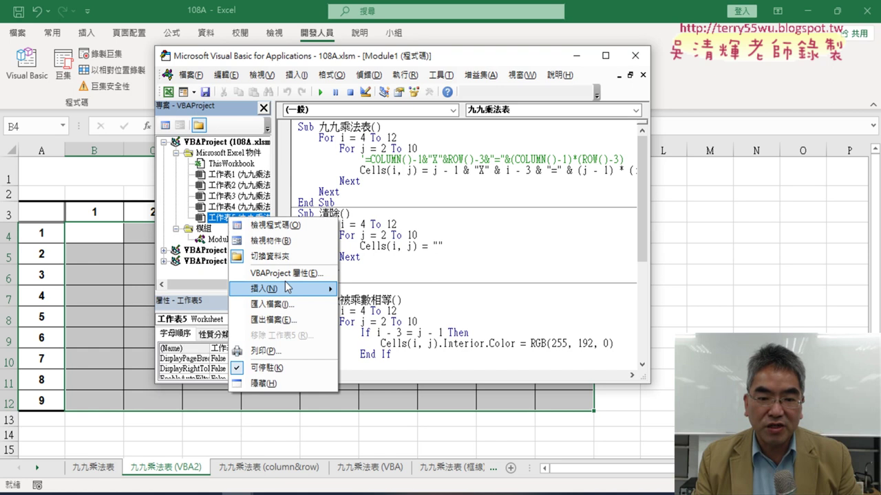
mouse_move(293, 290)
click(384, 309)
Paste the copied MultiplyTable code into the new module and select its procedure name.
right_click(373, 164)
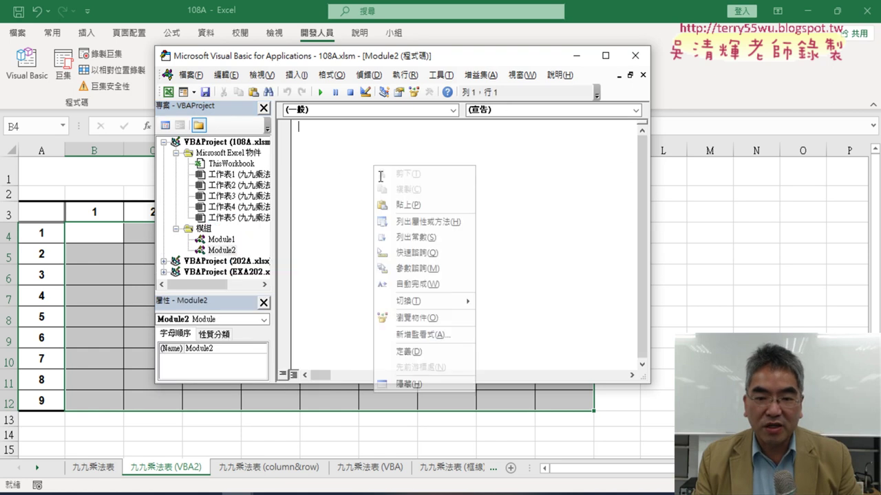
click(399, 206)
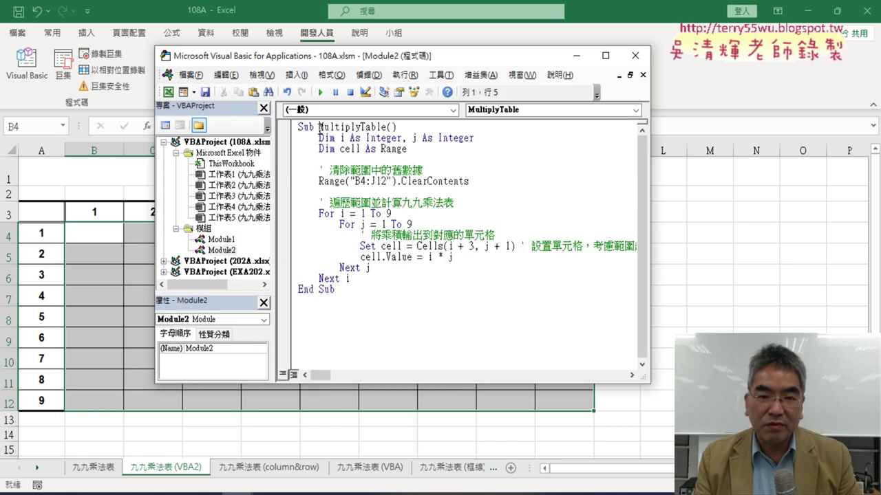
drag(319, 128, 383, 129)
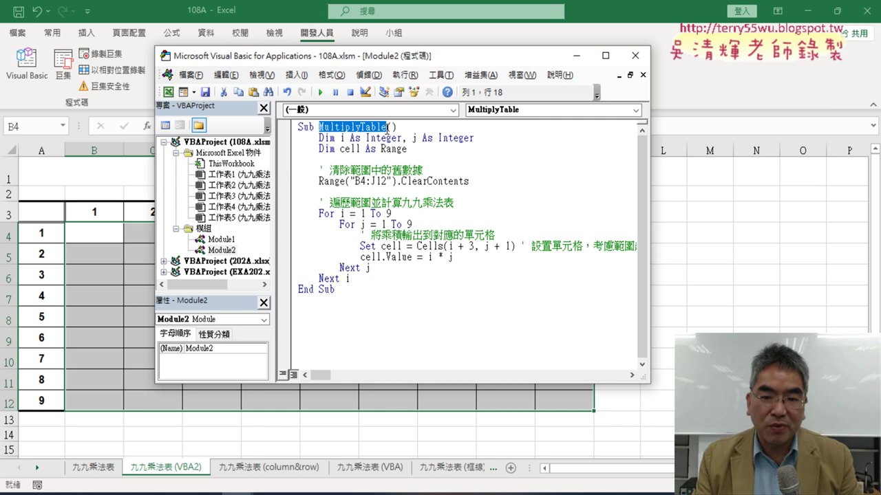
Comment out the whole 九九乘法表 procedure in Module1 with the Edit toolbar's Comment Block.
double_click(227, 241)
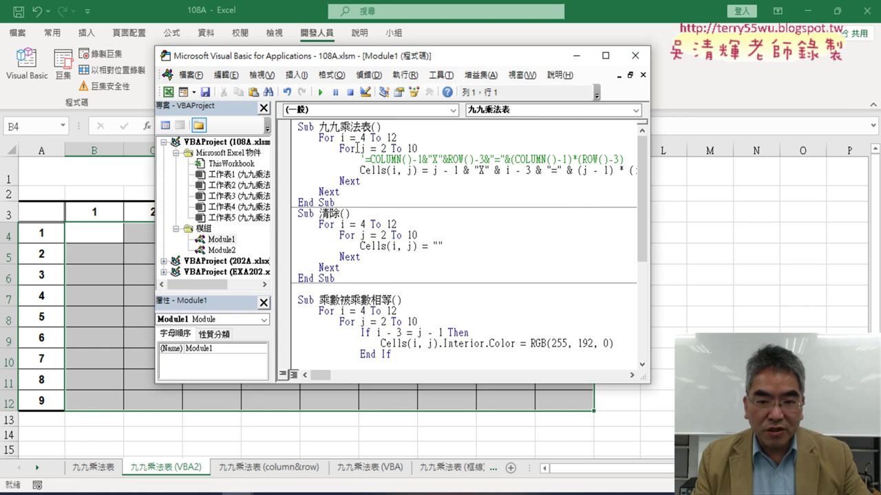
drag(320, 127, 372, 127)
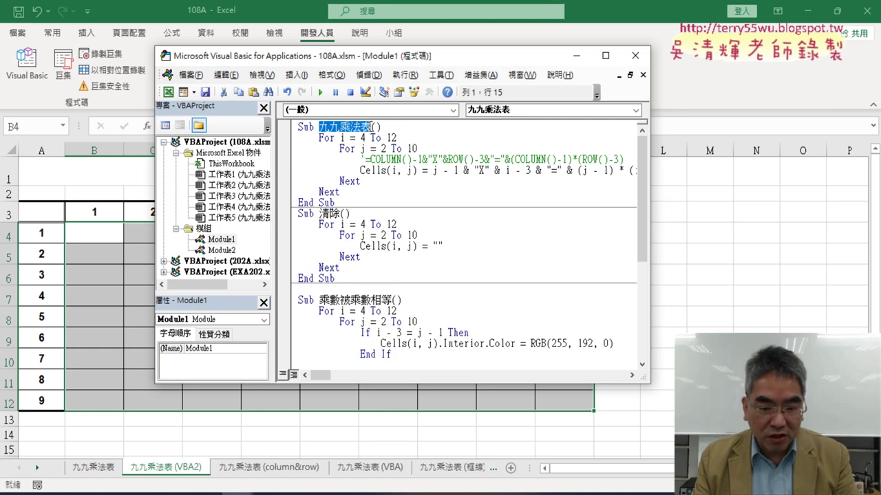
drag(374, 198, 298, 126)
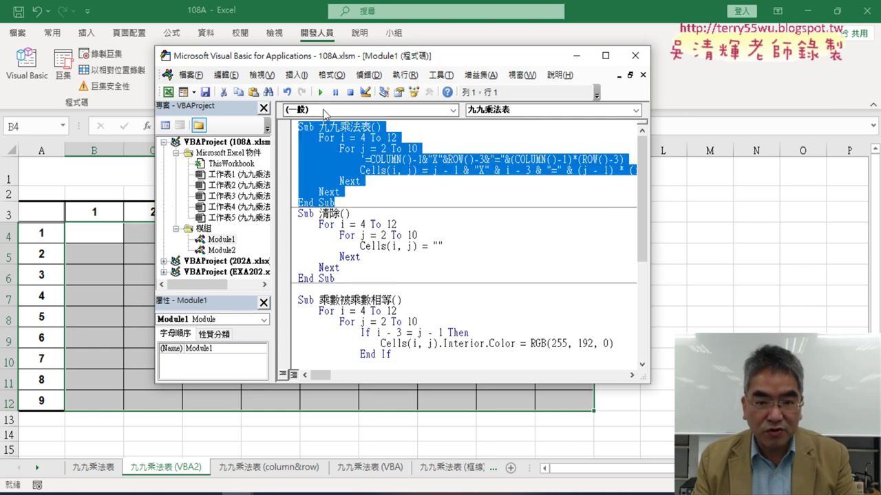
right_click(321, 94)
click(349, 147)
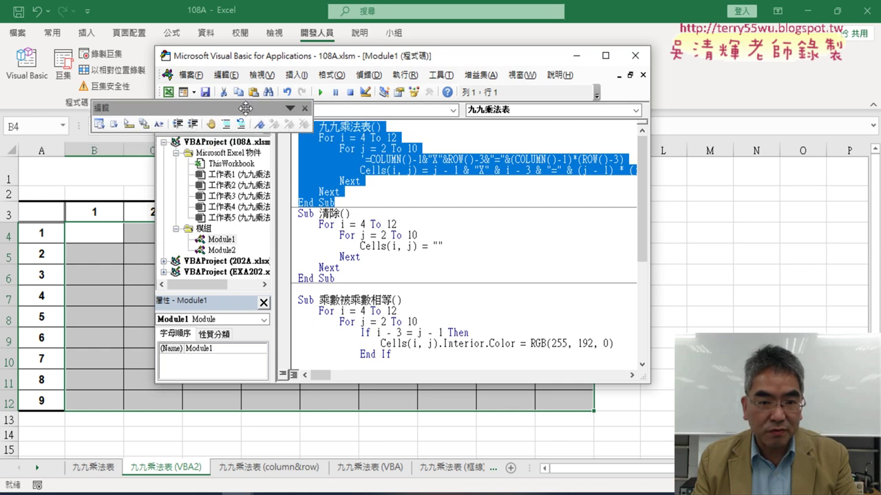
click(294, 110)
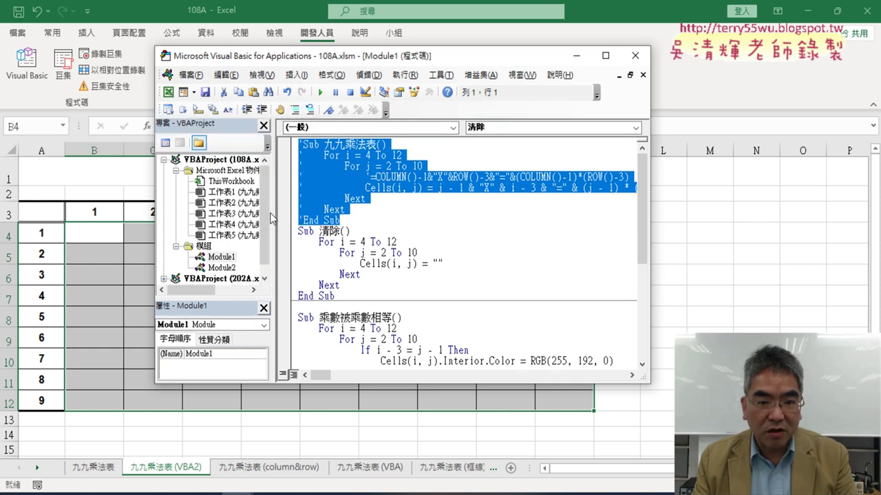
Open Module2 and put the caret inside the new 九九乘法表 procedure.
double_click(220, 268)
click(375, 145)
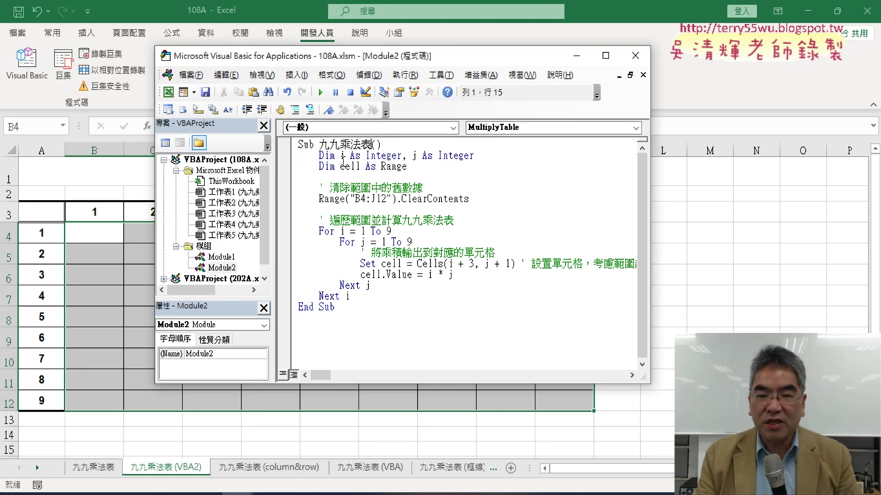
click(447, 322)
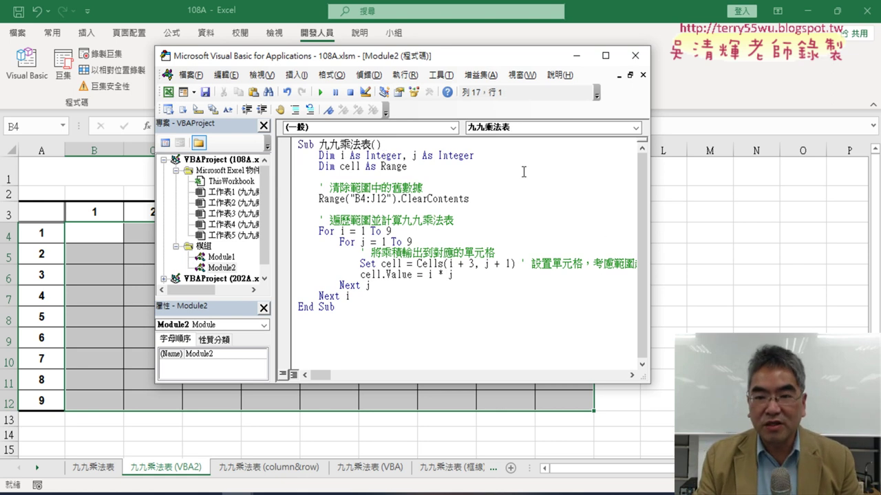
Run the new 九九乘法表 macro and check the filled B4:J12 products, e.g. cell C4.
drag(462, 53, 704, 39)
click(657, 157)
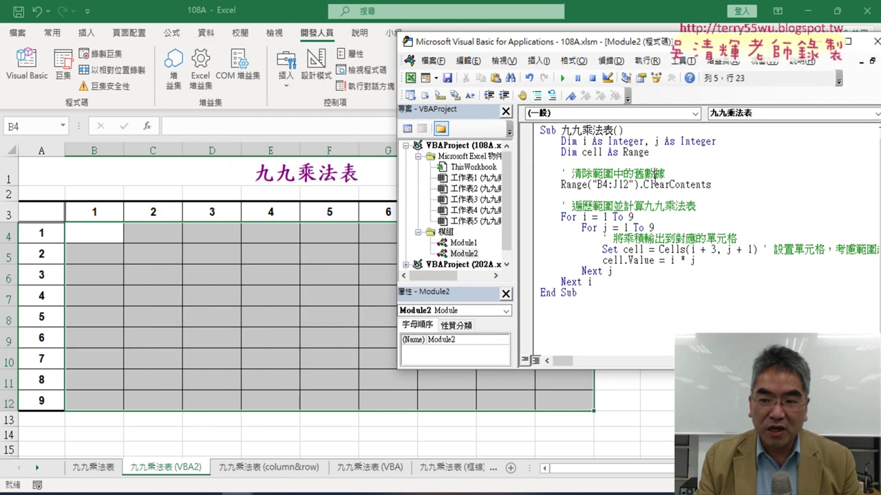
click(564, 79)
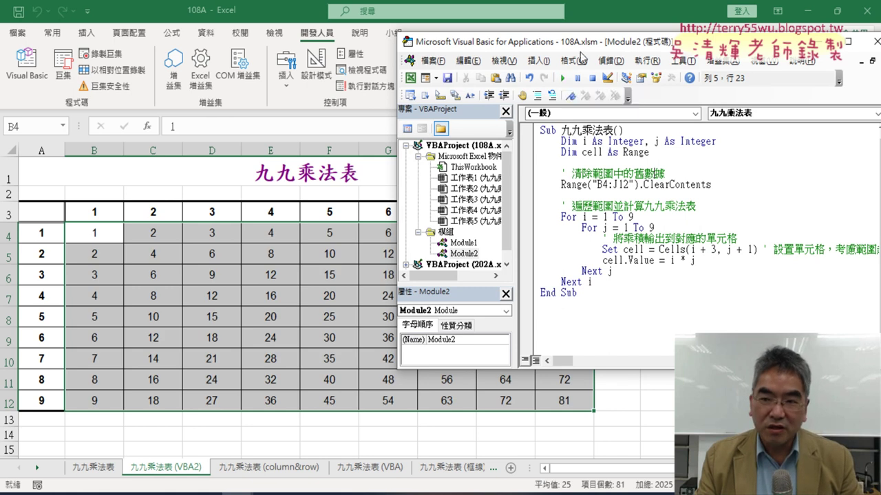
drag(581, 42, 351, 37)
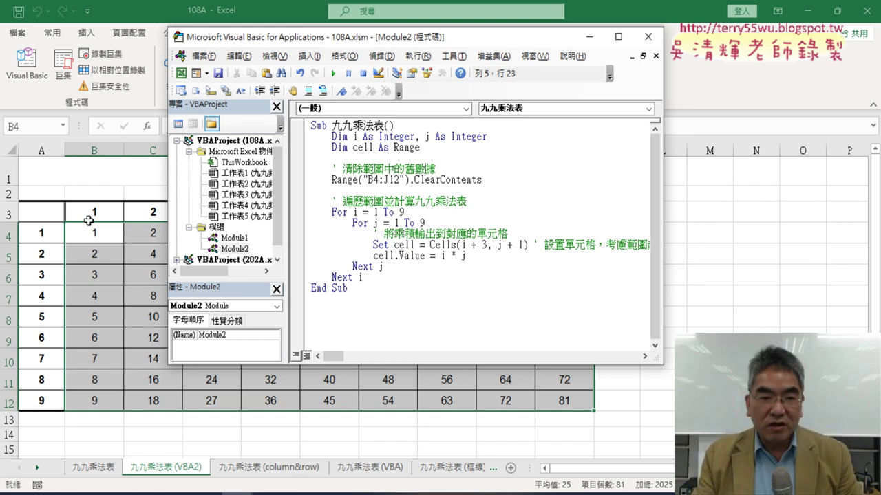
click(93, 231)
click(161, 235)
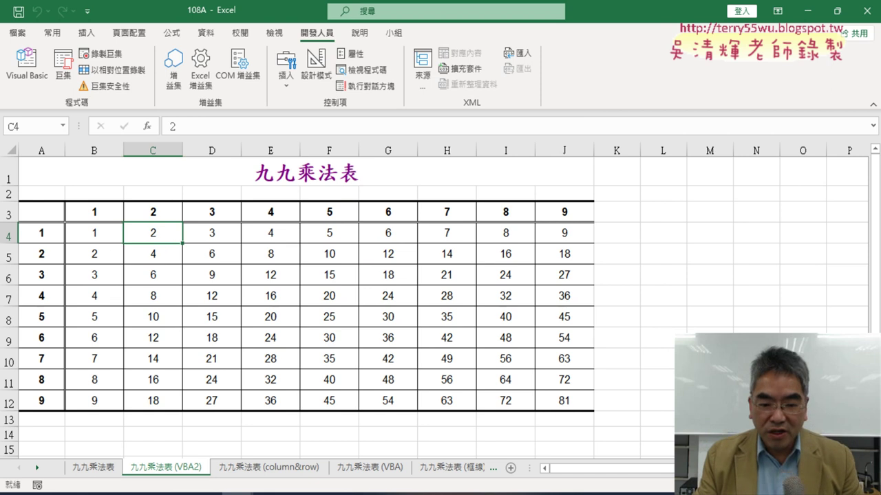
key(alt+Tab)
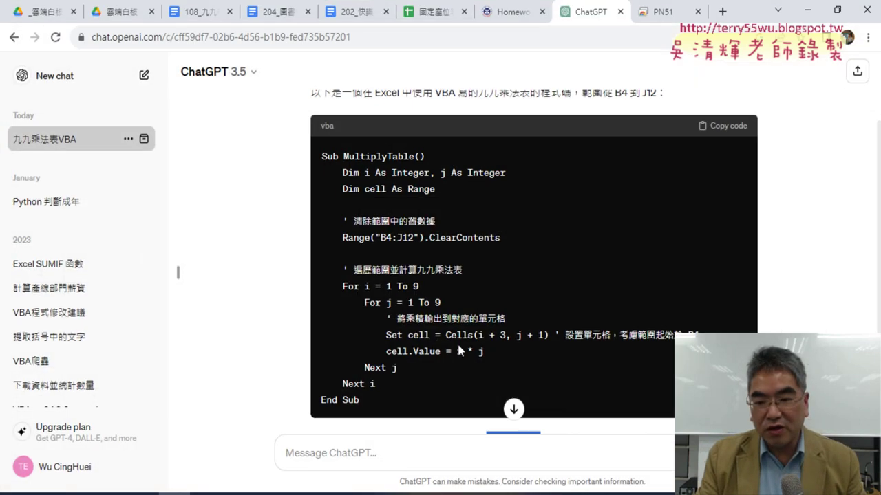
Start the follow-up prompt 輸出範 in ChatGPT, correcting the mistyped 犯 to 範.
scroll(568, 333, up, 2)
scroll(568, 333, down, 3)
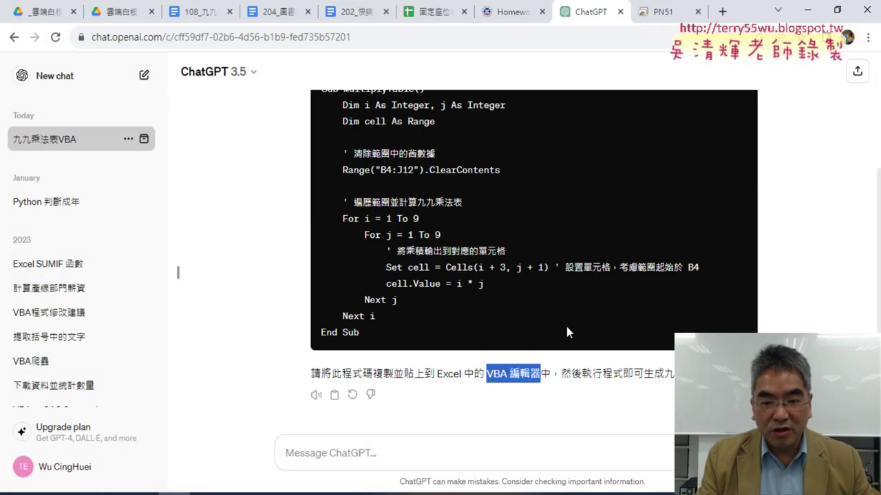
scroll(567, 333, up, 3)
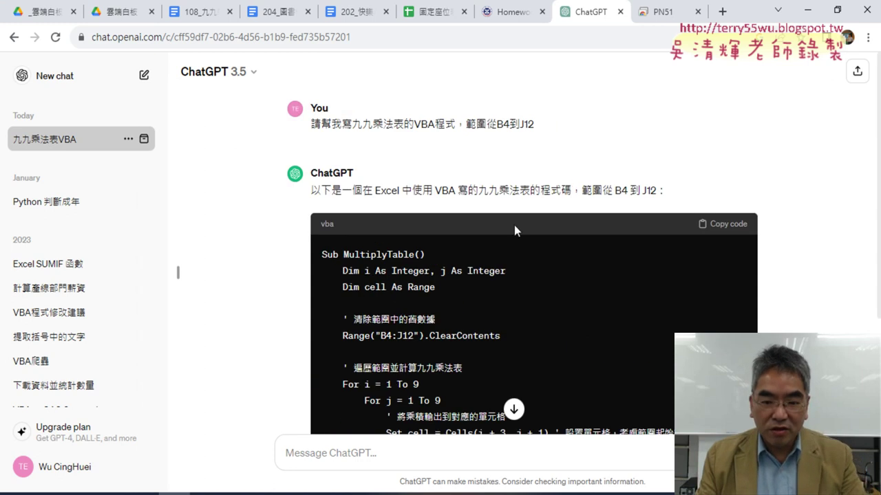
scroll(514, 225, down, 2)
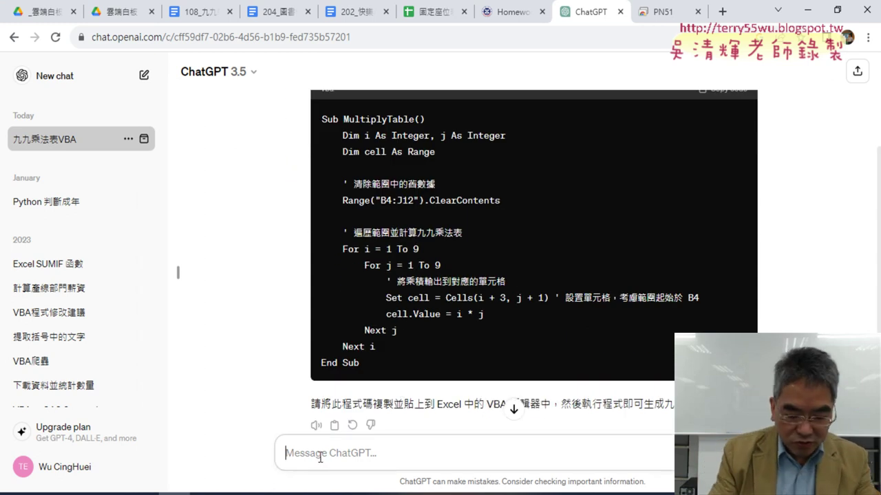
text(書)
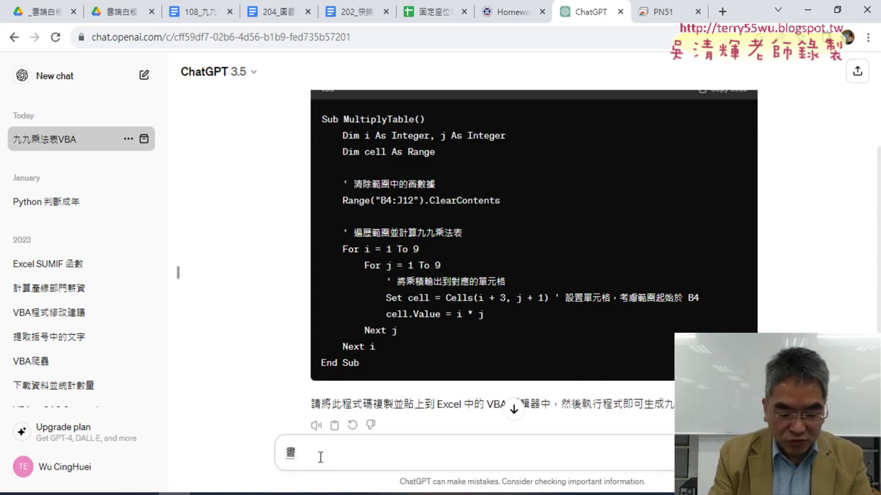
text(輸出)
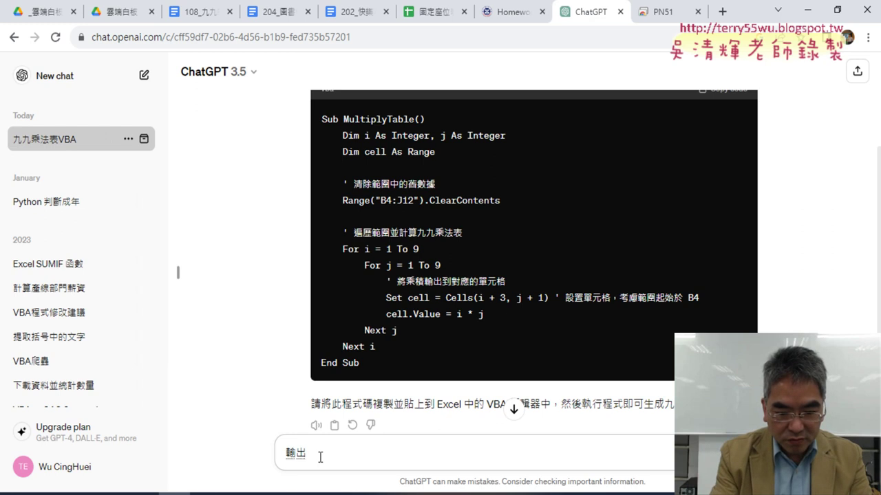
text(泛ㄨㄟ)
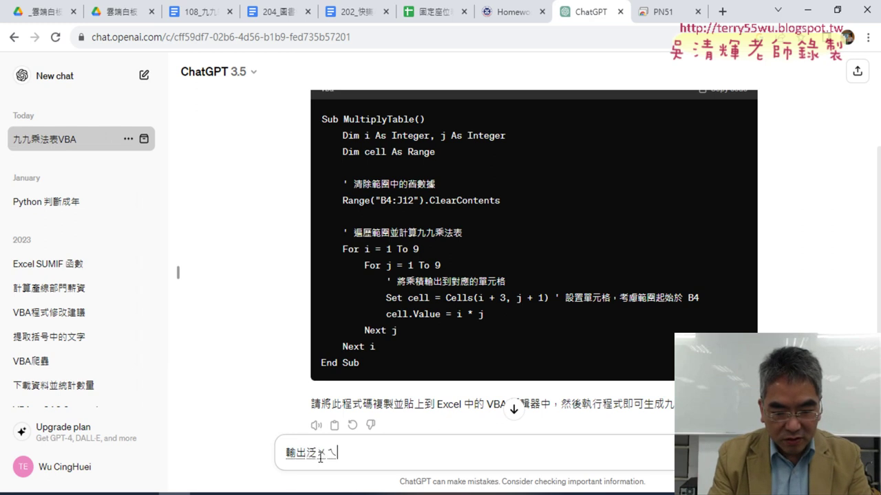
text(6)
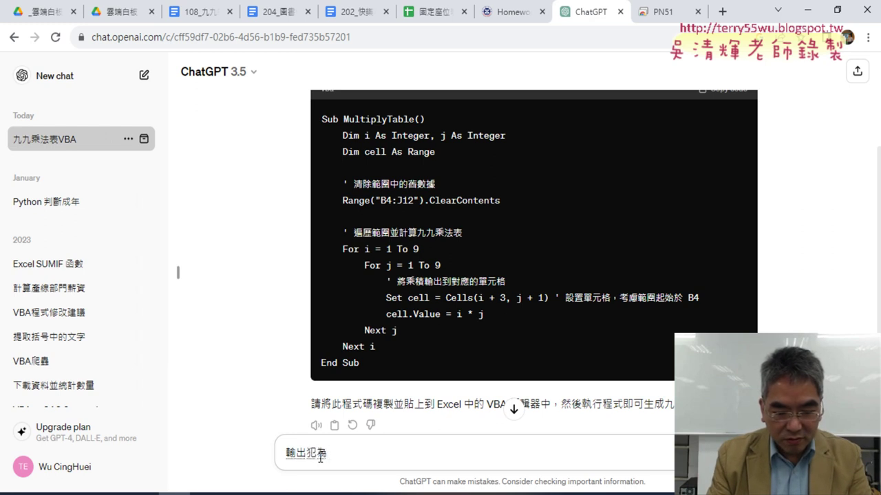
key(Left)
key(Down)
key(Down)
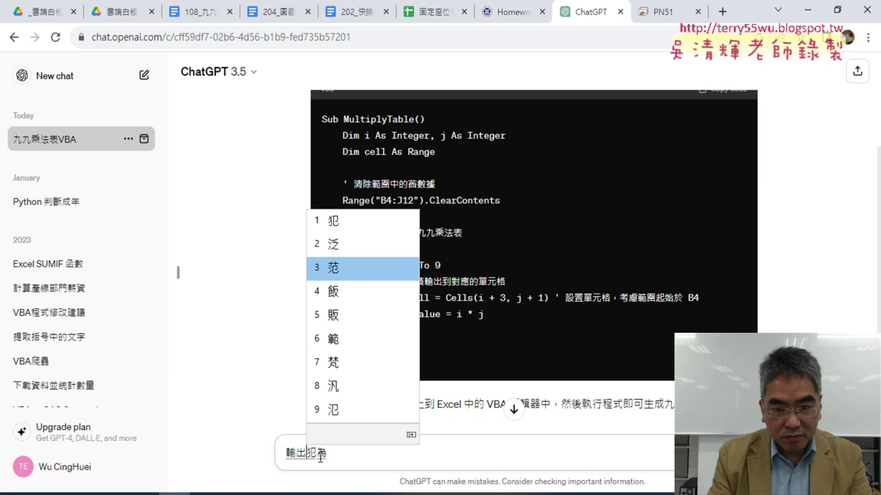
key(Down)
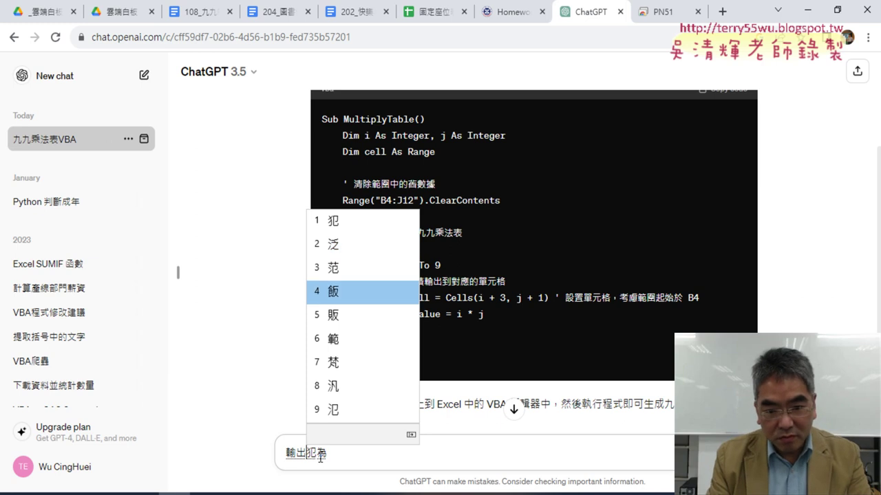
key(Down)
key(Down)
key(Return)
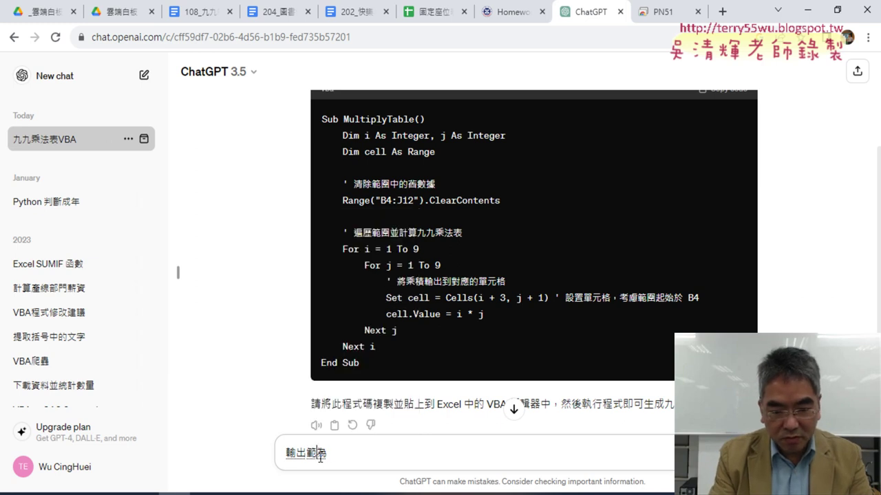
Finish the unsent prompt as 輸出範例為：1X1=1.
text(例為：1)
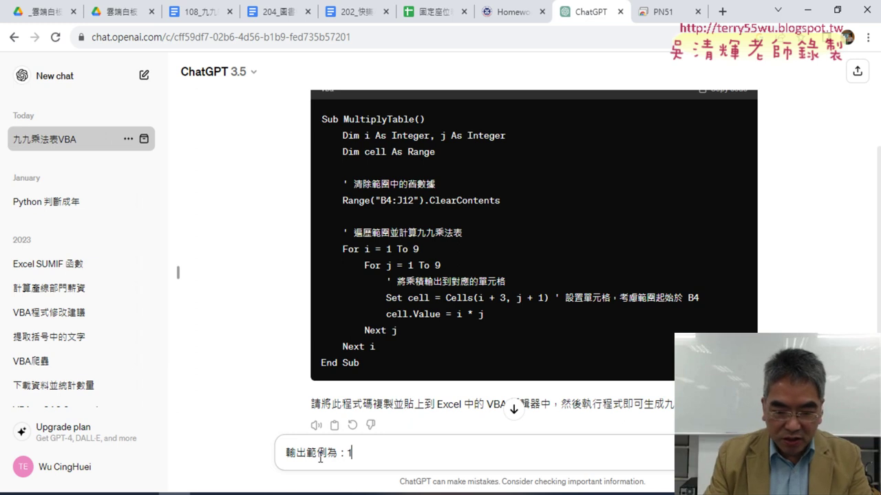
text(X)
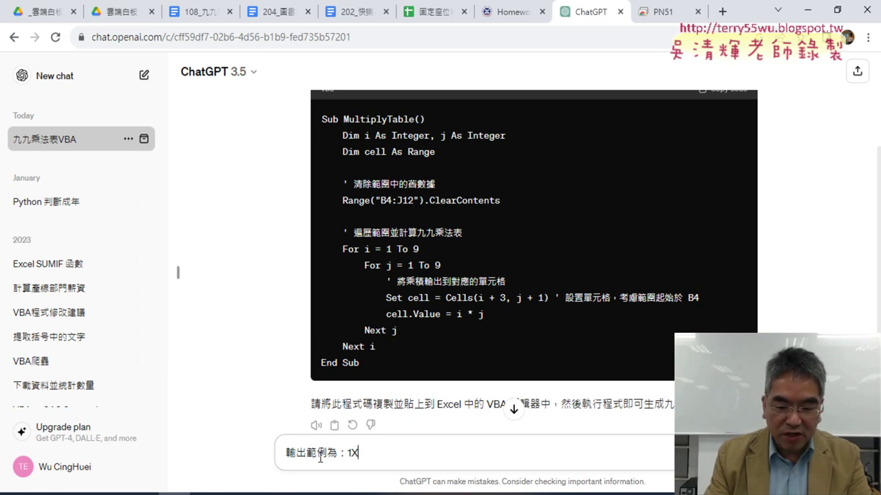
text(1)
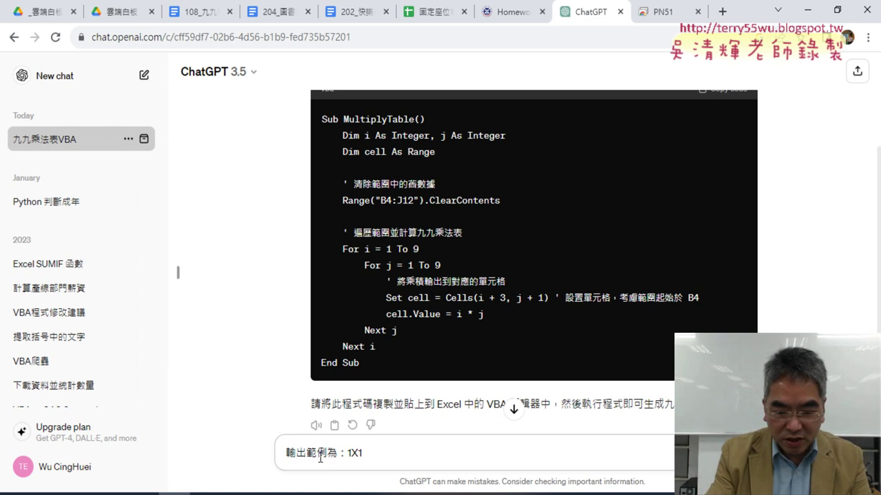
text(ㄦ)
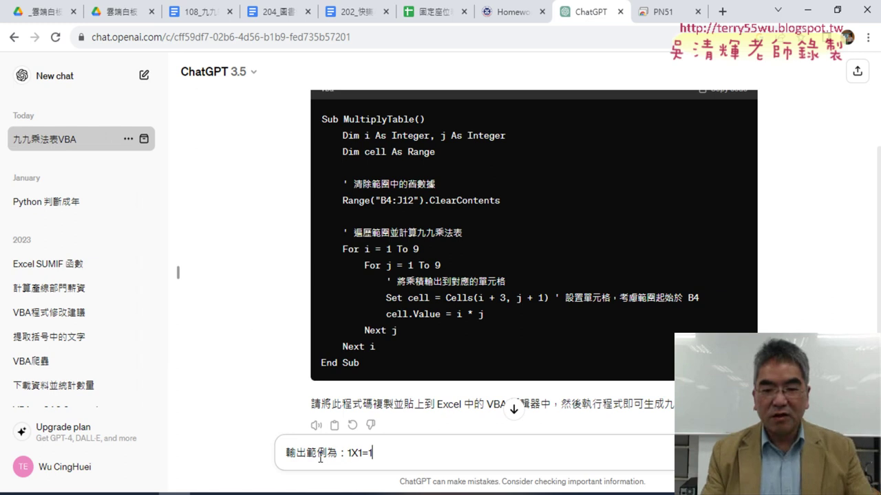
text(1)
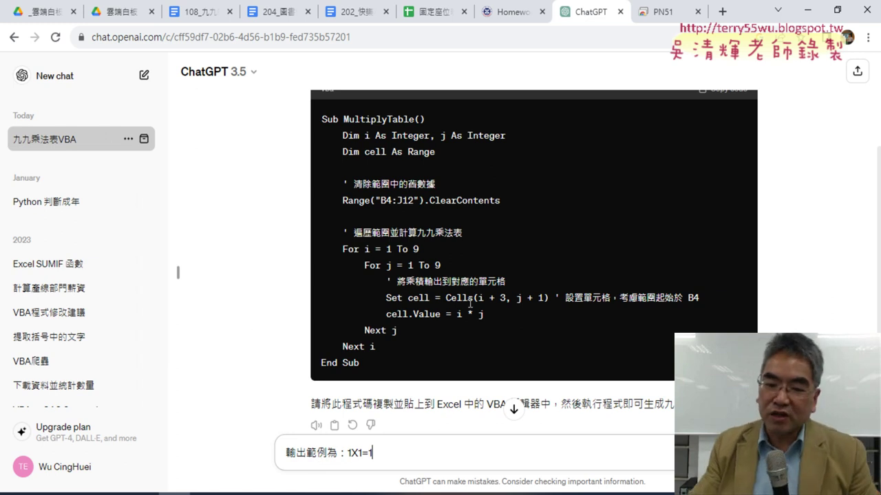
drag(389, 446, 346, 453)
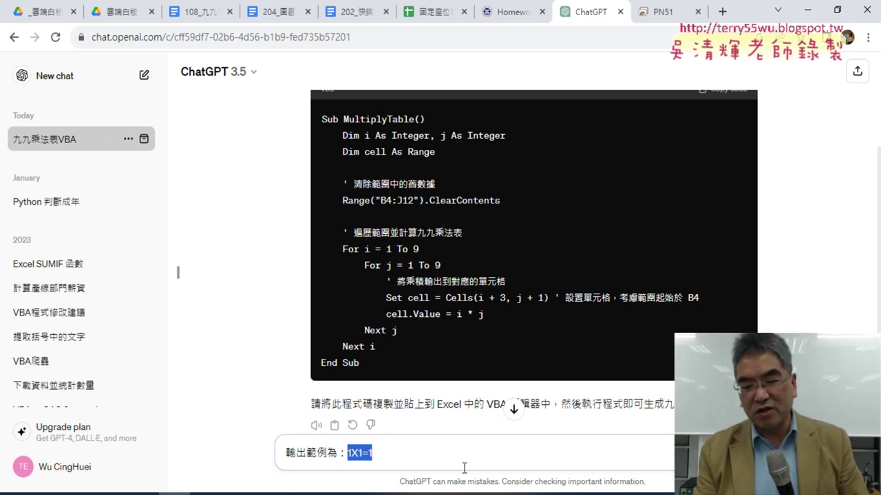
click(464, 468)
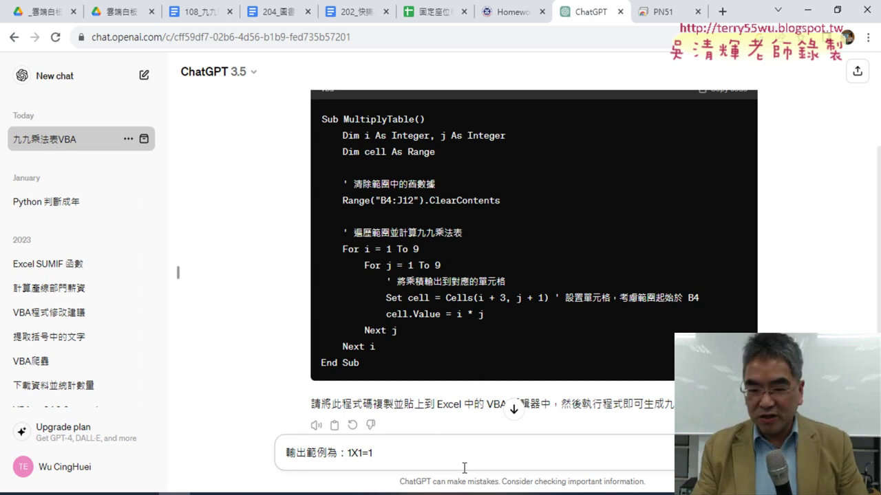
Send the 1X1=1 follow-up and copy ChatGPT's revised VBA code.
key(Return)
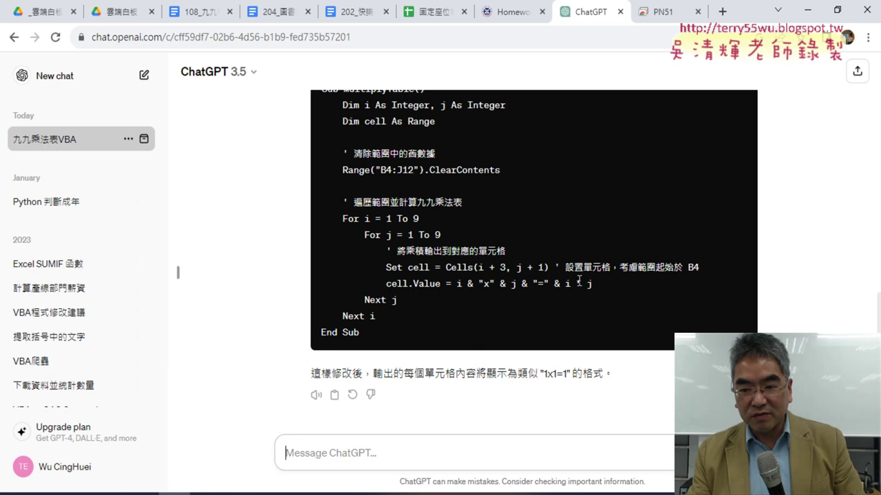
scroll(411, 323, up, 3)
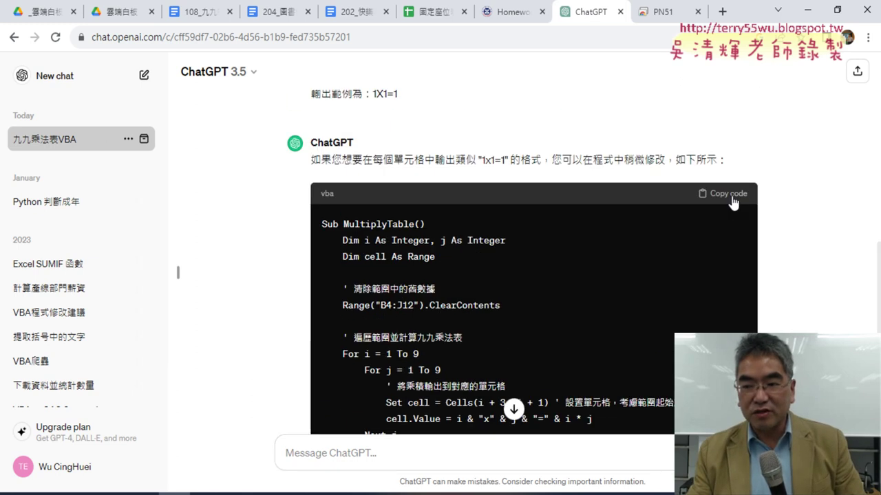
click(728, 196)
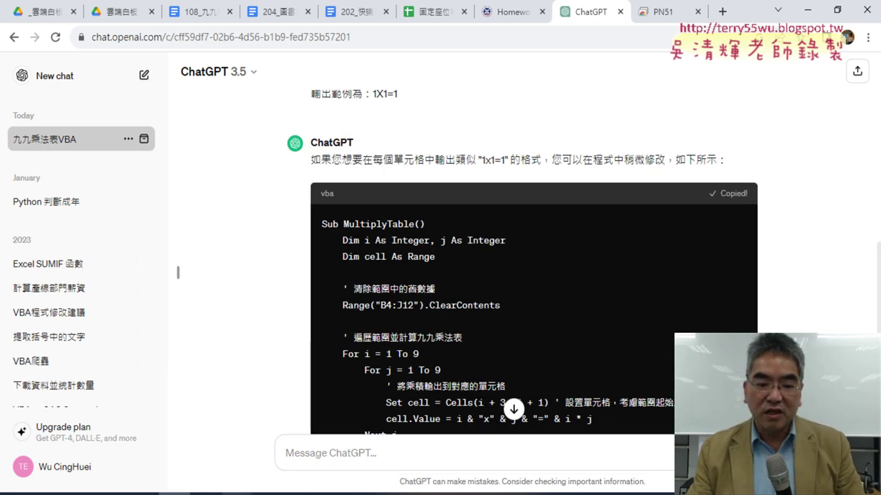
Replace the old macro body with ChatGPT's code and delete the extra Sub MultiplyTable() line.
mouse_move(248, 490)
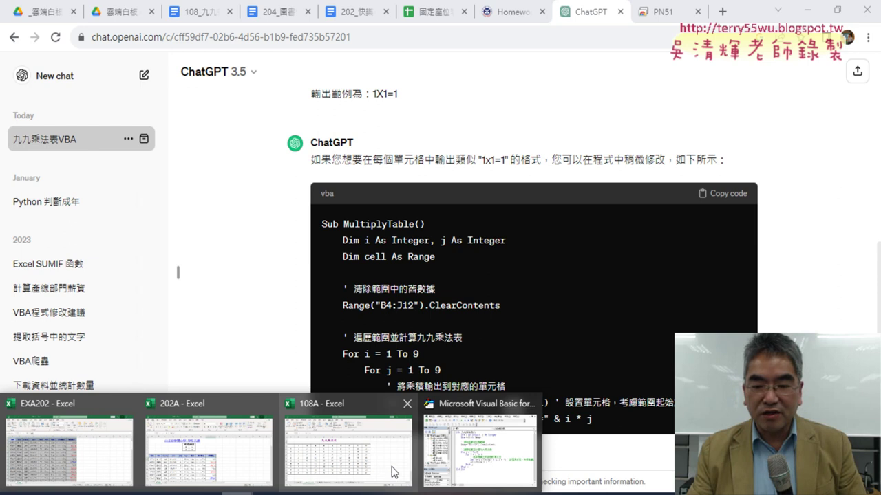
click(457, 468)
drag(360, 294, 297, 140)
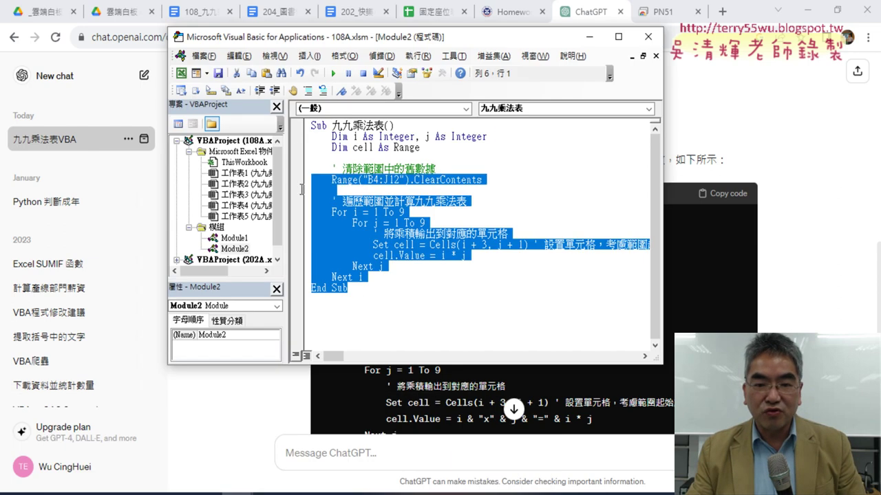
key(ctrl+v)
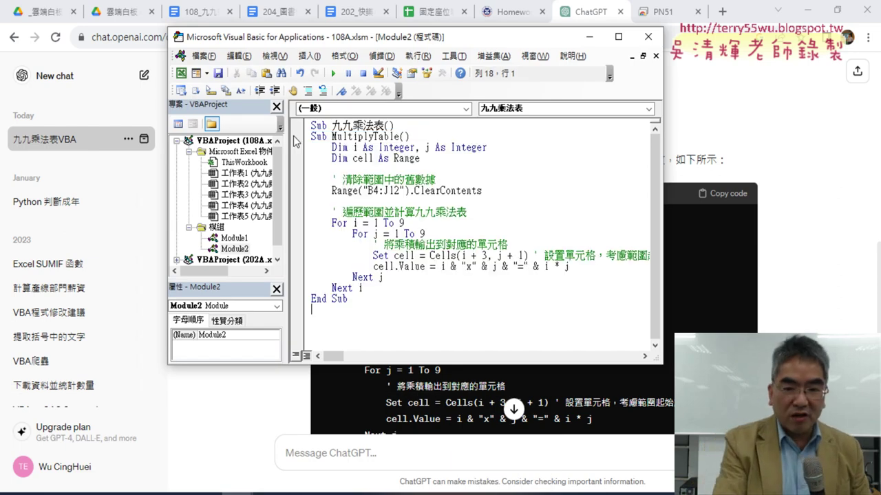
click(417, 137)
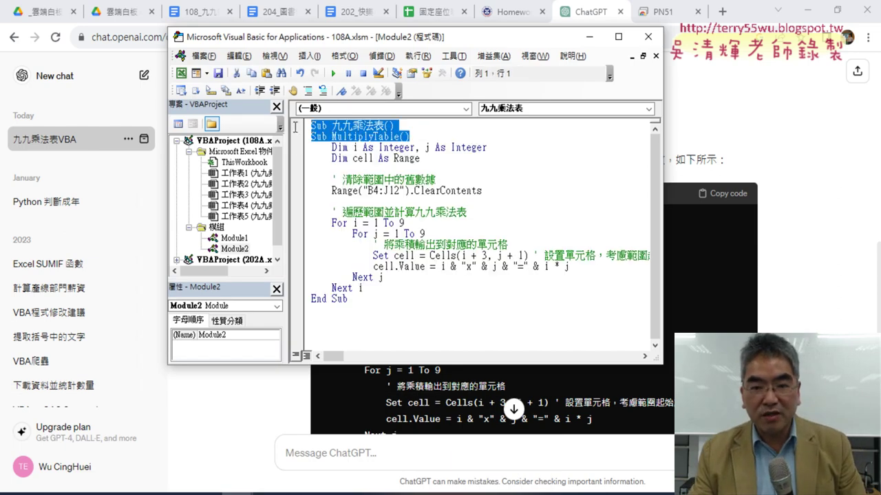
drag(417, 137, 286, 134)
key(Delete)
key(Delete)
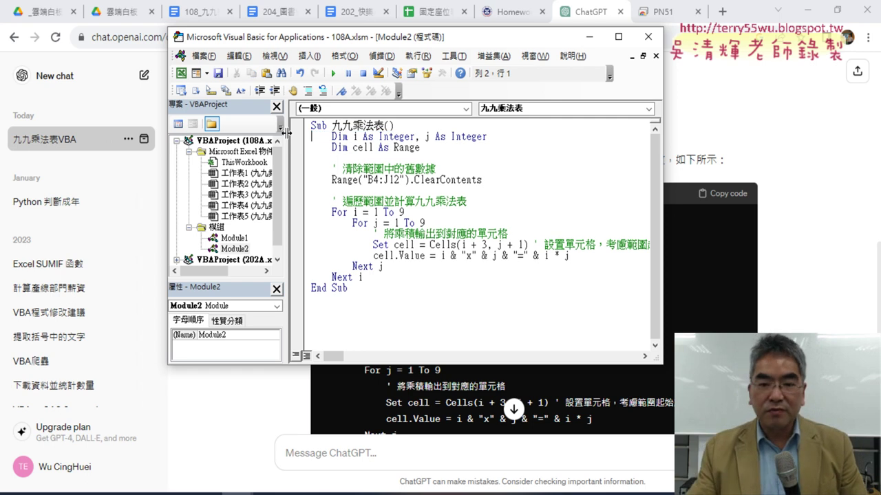
key(alt+Tab)
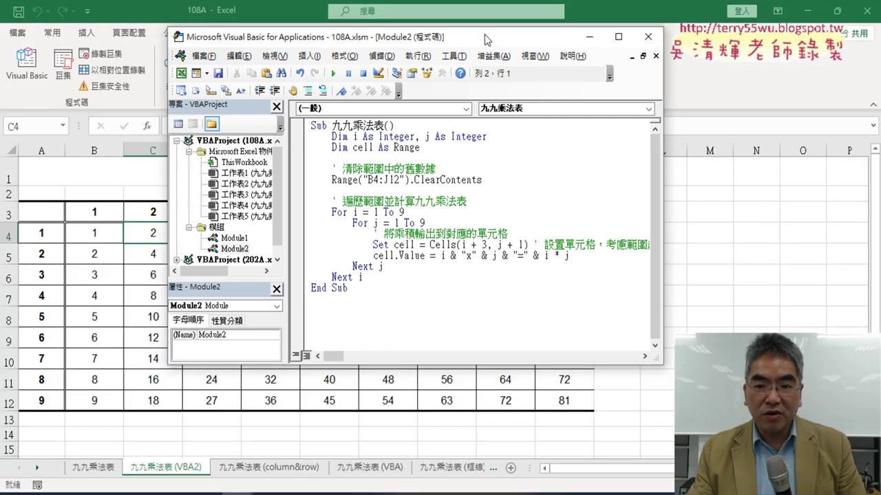
Run the revised 九九乘法表 macro to fill the table with 1x1=1 through 9x9=81.
drag(485, 39, 667, 46)
click(590, 229)
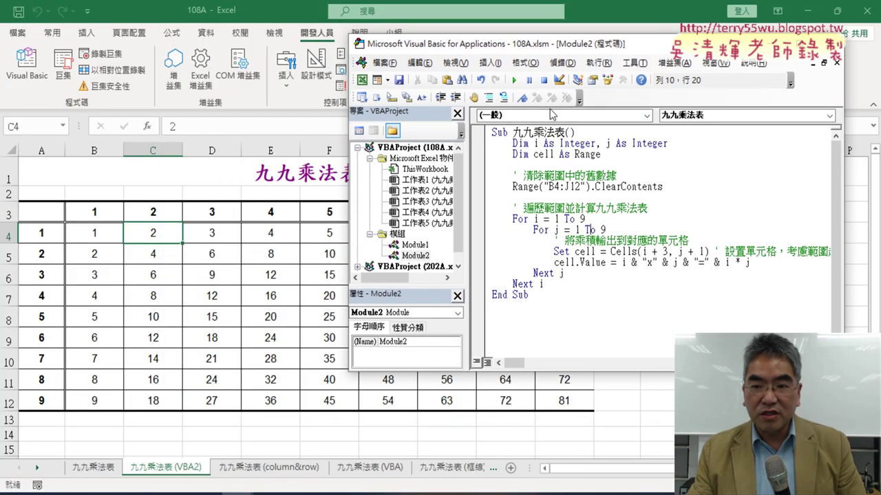
click(515, 80)
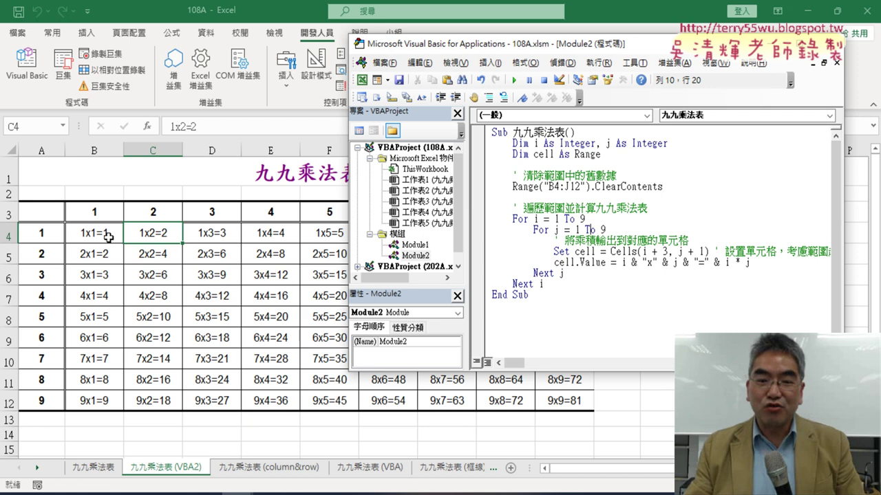
Begin a new Sub declaration on the empty line below End Sub.
click(535, 324)
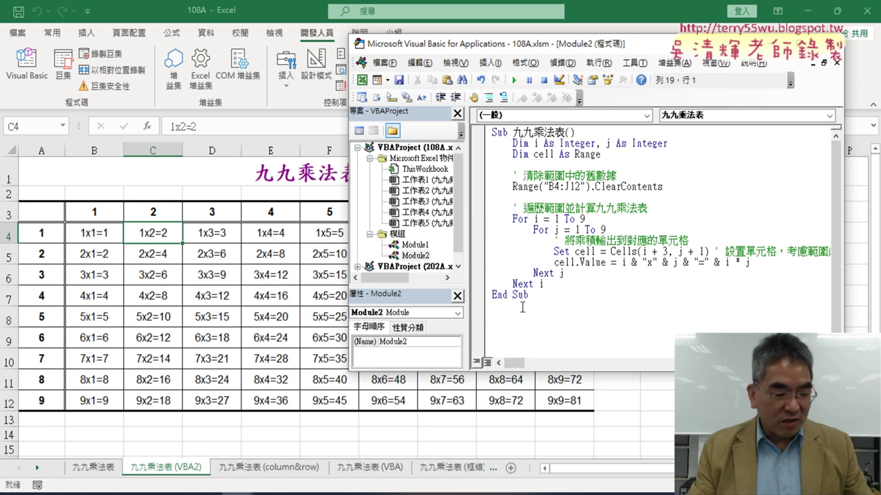
click(521, 306)
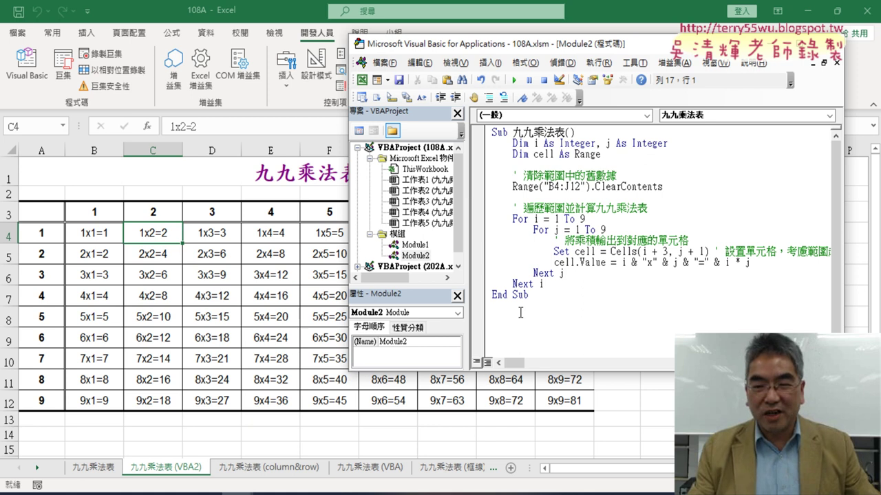
text(sub)
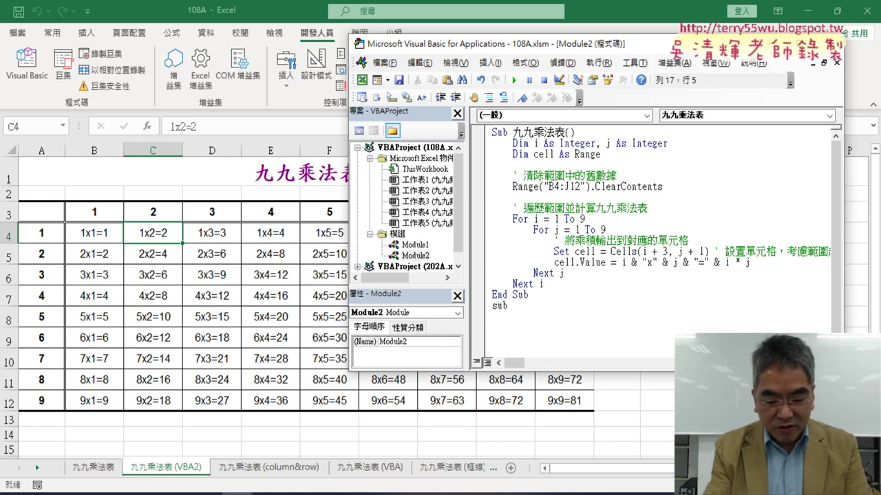
text( 九九)
Write Sub 清除 with Range("B4:J12") = "" and run it to empty the table.
key(Return)
key(Return)
text(rang)
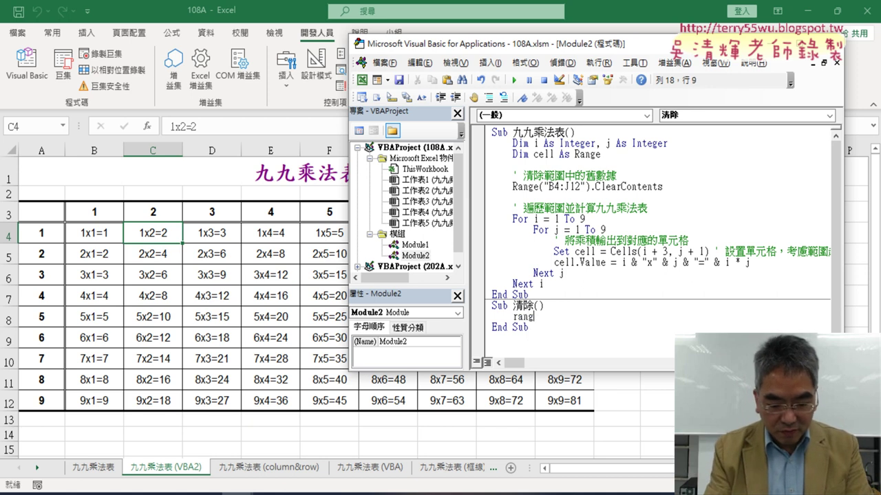
text(e("B4:)
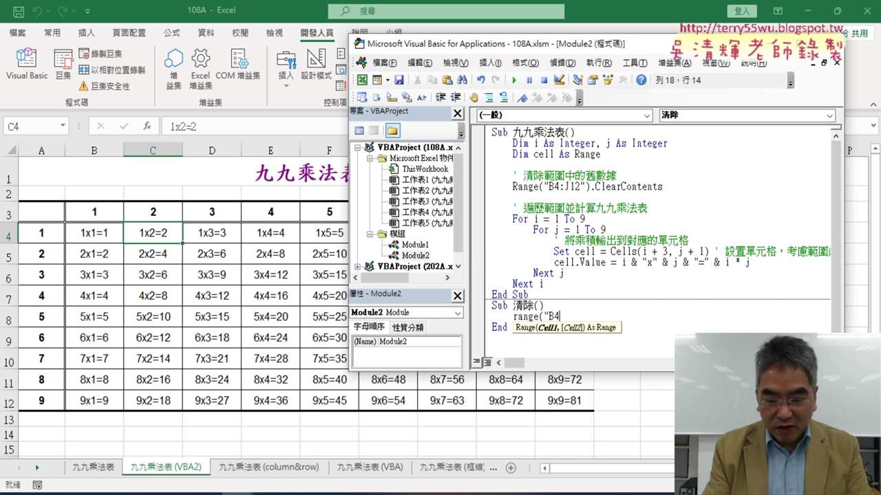
text(J)
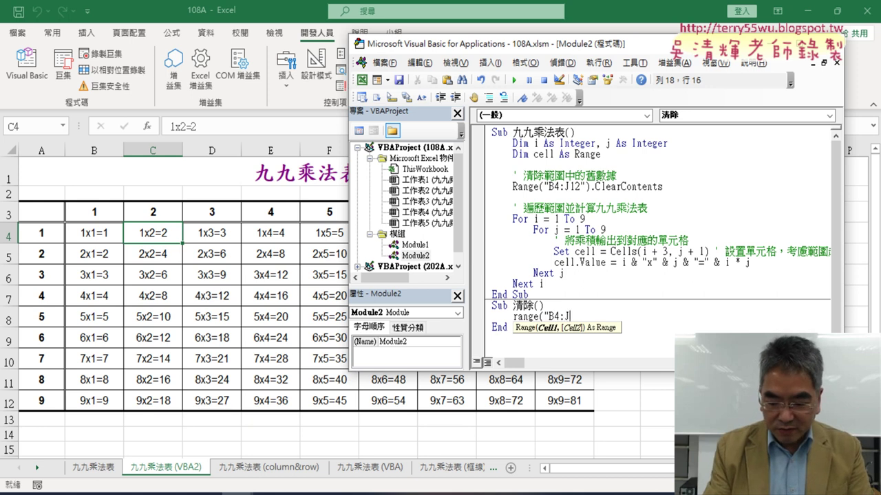
text(12") )
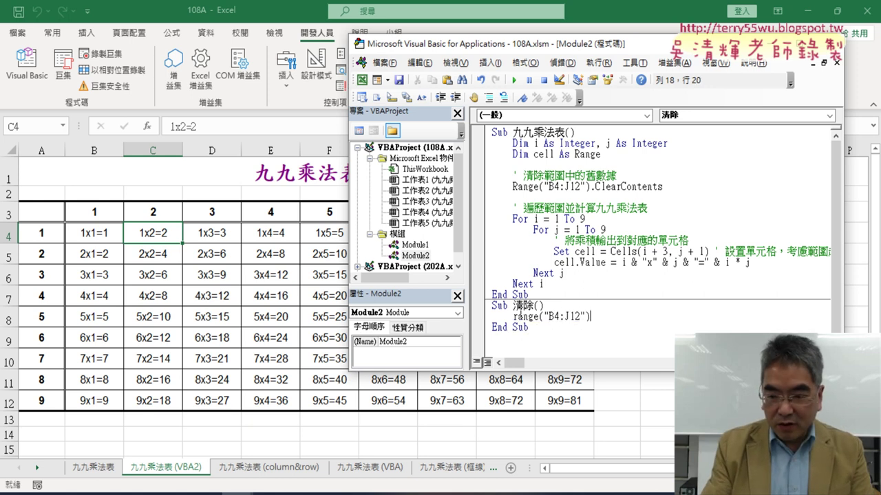
text(= "")
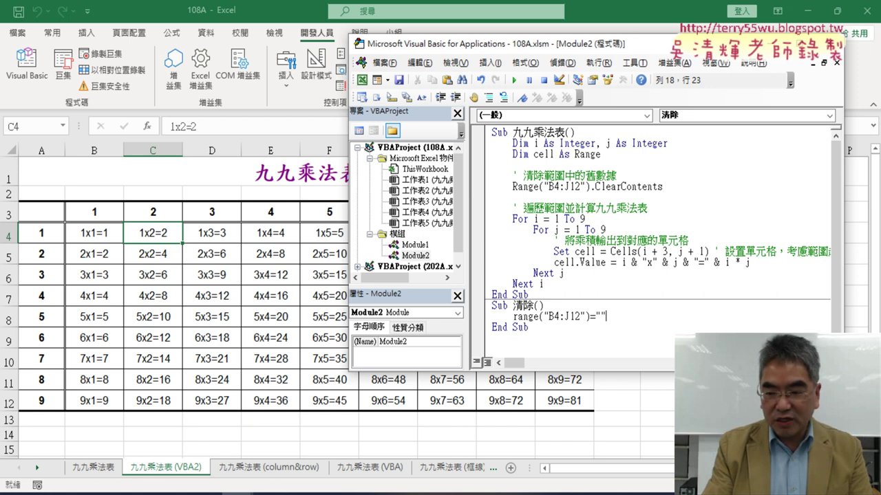
click(682, 252)
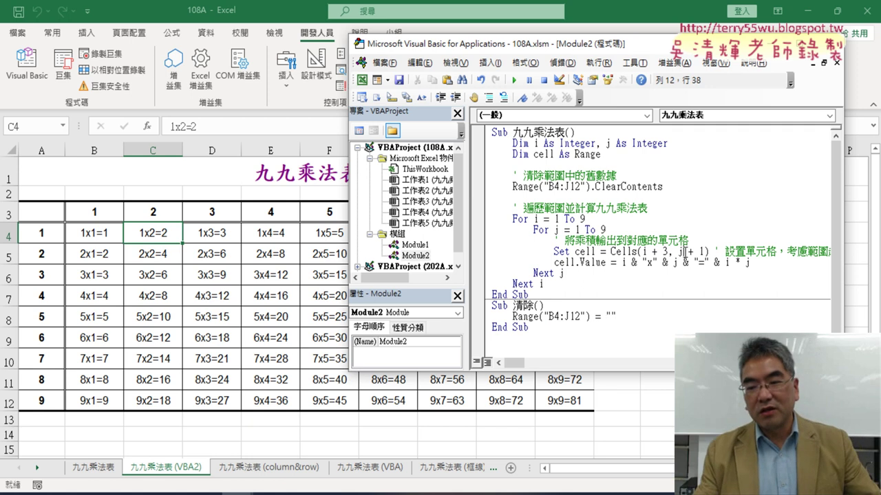
click(566, 317)
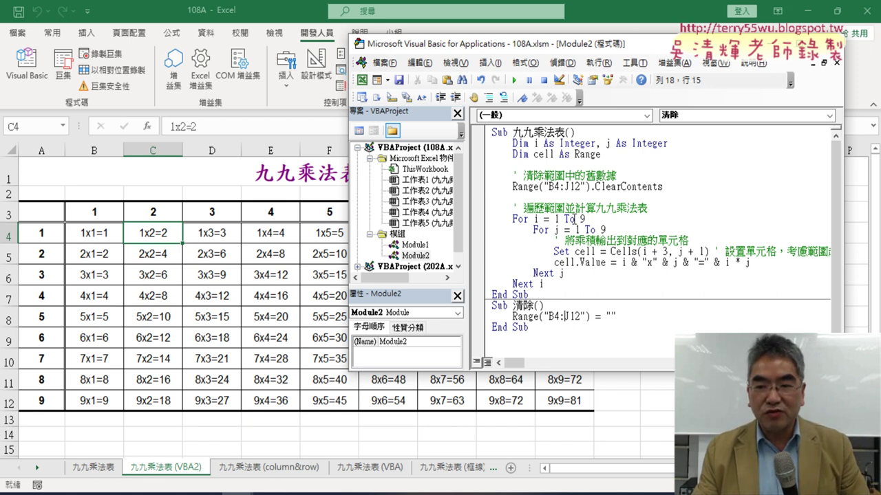
click(513, 80)
Run 九九乘法表 then 清除 to refill and re-empty the table, then return to the worksheet.
click(558, 181)
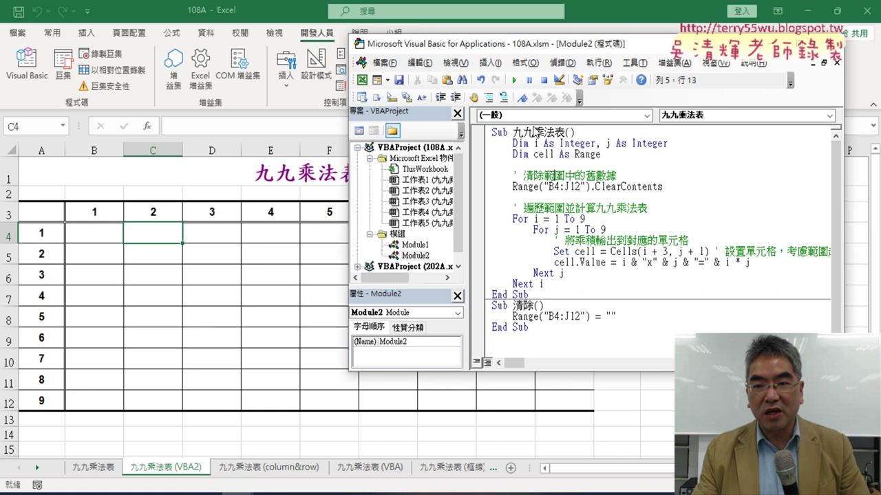
click(514, 80)
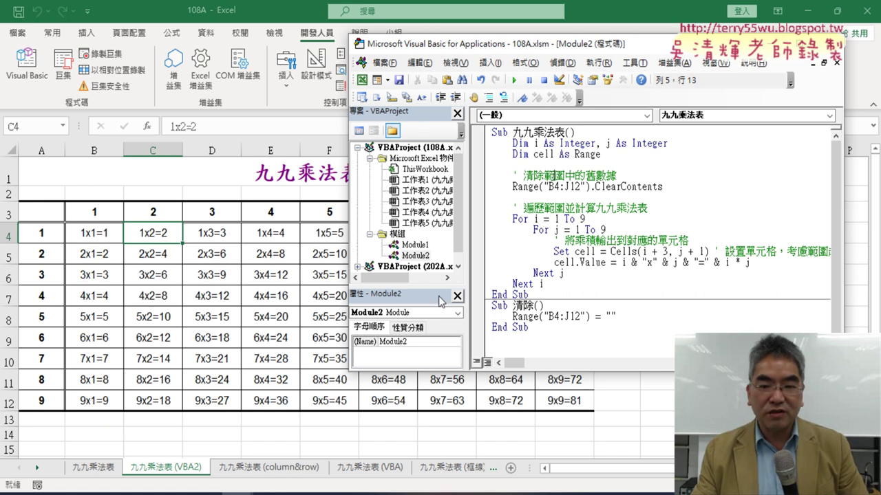
click(516, 316)
click(515, 80)
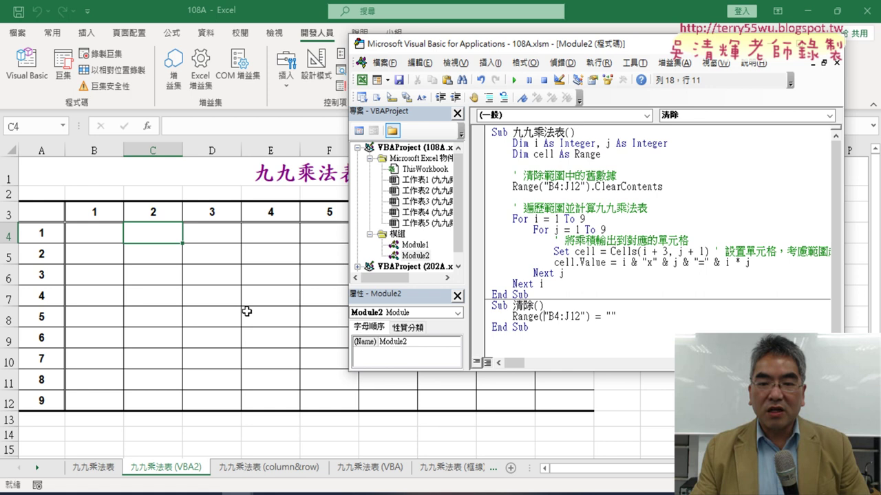
click(246, 276)
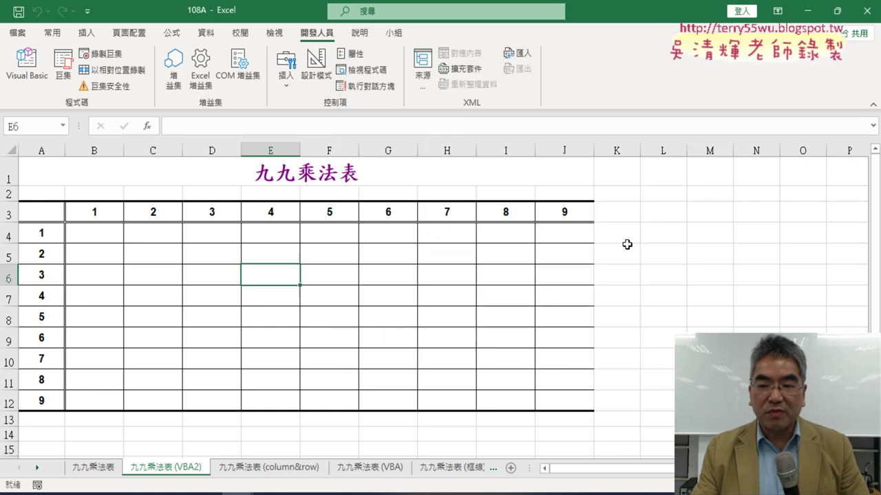
Draw a form button beside the table, assign it 九九乘法表, and label it 九九乘法表.
click(286, 69)
click(281, 121)
drag(620, 213, 741, 243)
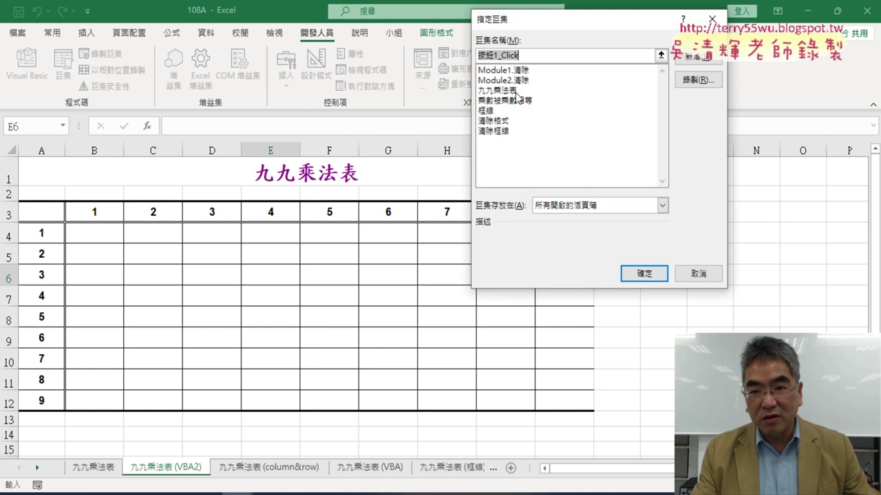
click(517, 90)
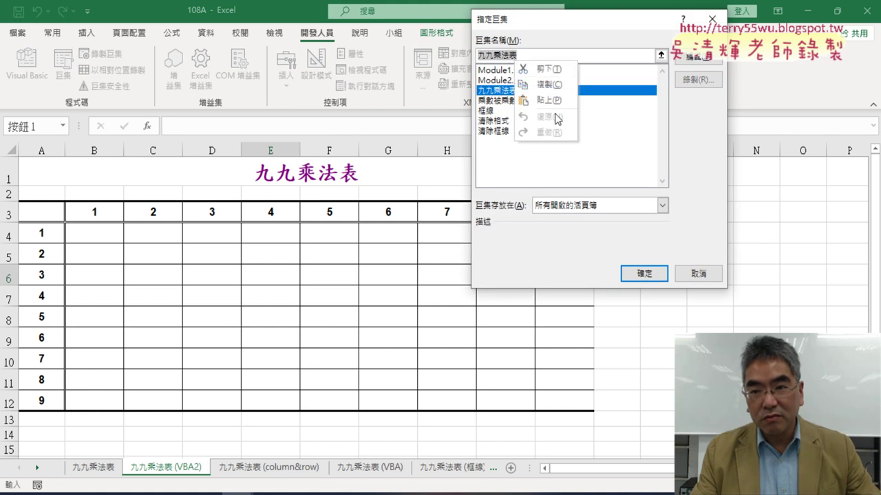
click(644, 273)
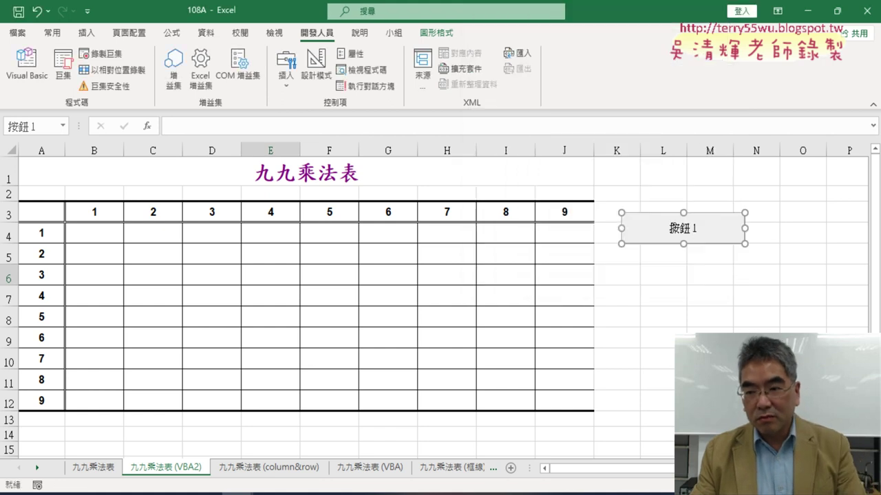
click(675, 229)
key(Delete)
key(Delete)
key(Delete)
key(Delete)
text(九九乘法表)
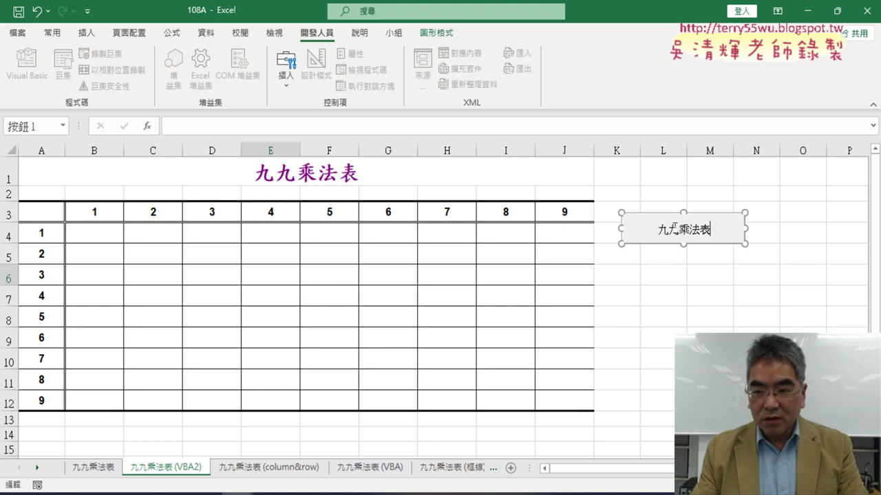
click(684, 280)
Duplicate the 九九乘法表 button to create a second button.
right_click(701, 236)
key(Escape)
click(662, 273)
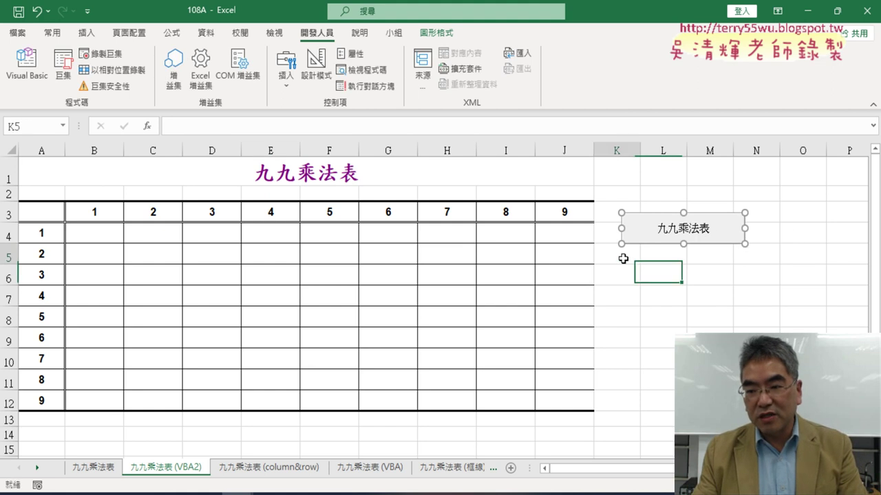
key(ctrl+v)
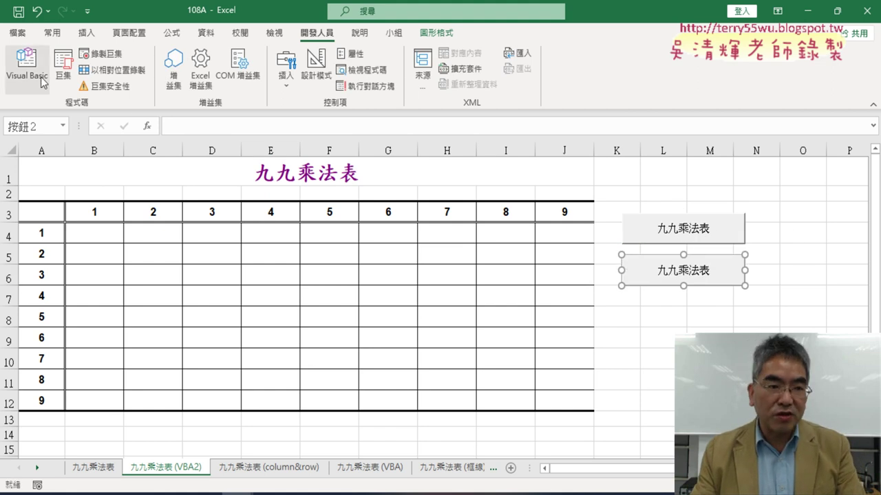
Delete the old 清除 routine from Module1 and close the code editor.
click(26, 65)
double_click(415, 245)
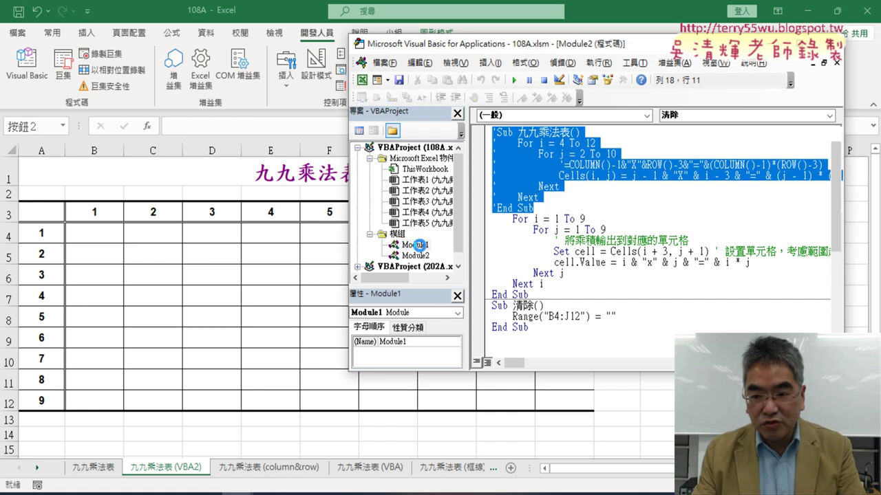
drag(543, 282, 492, 218)
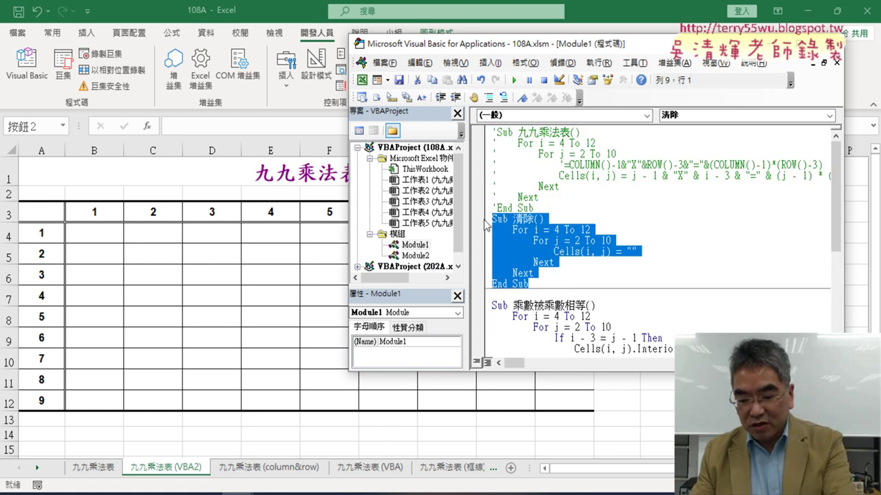
key(Delete)
click(274, 246)
Assign the 清除 macro to the second button and relabel it 清除.
right_click(721, 271)
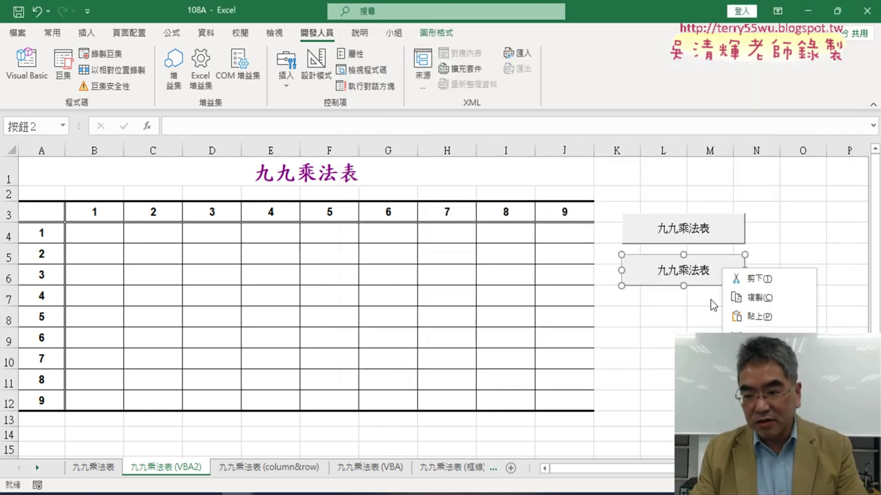
click(764, 396)
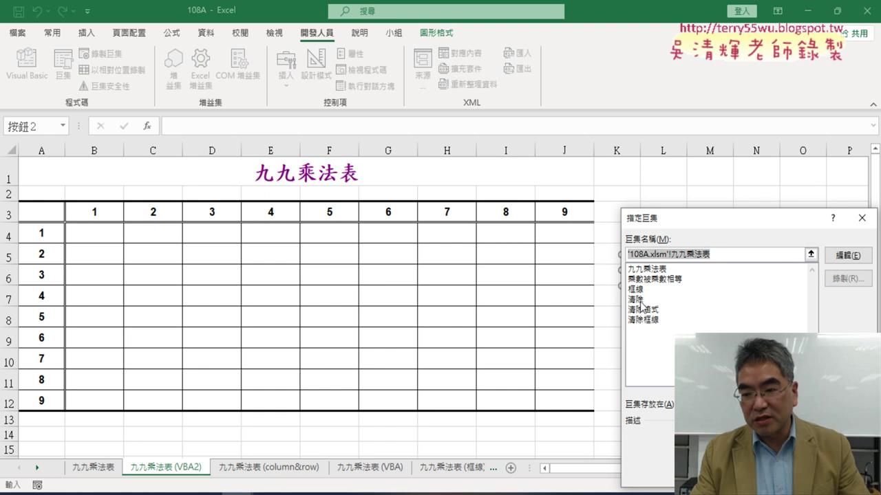
click(639, 300)
key(Return)
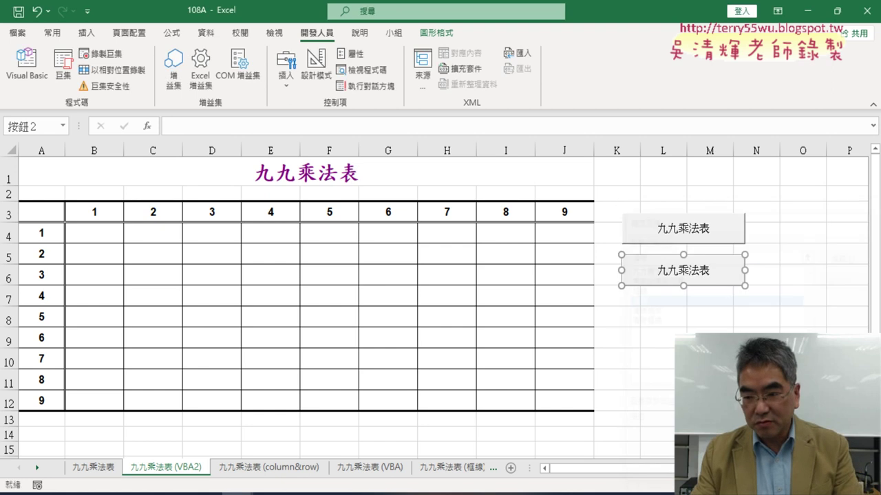
click(663, 269)
key(Delete)
key(Delete)
key(Delete)
key(Delete)
key(Delete)
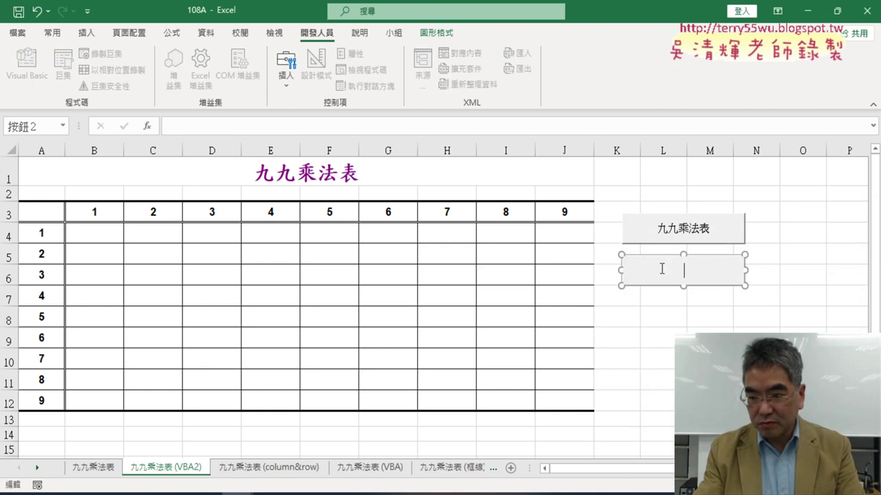
text(清除)
click(712, 332)
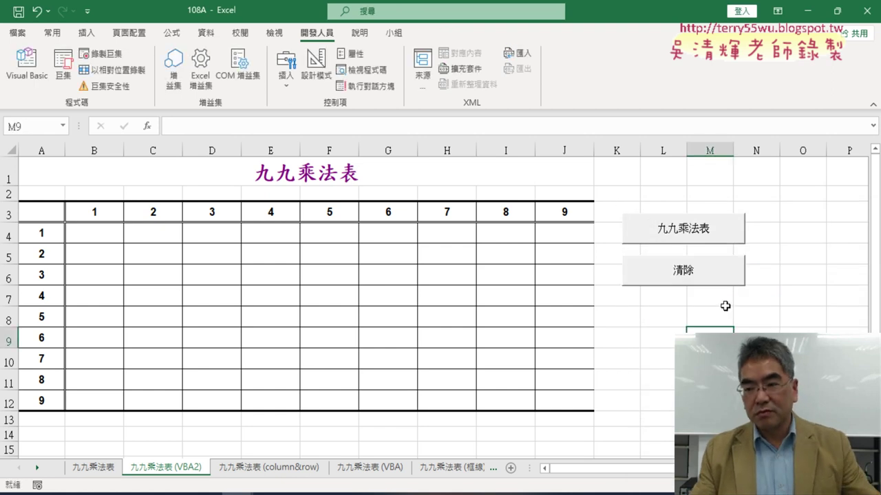
Fill and clear the table twice with the two buttons, then open the 九九乘法表 sheet.
click(705, 231)
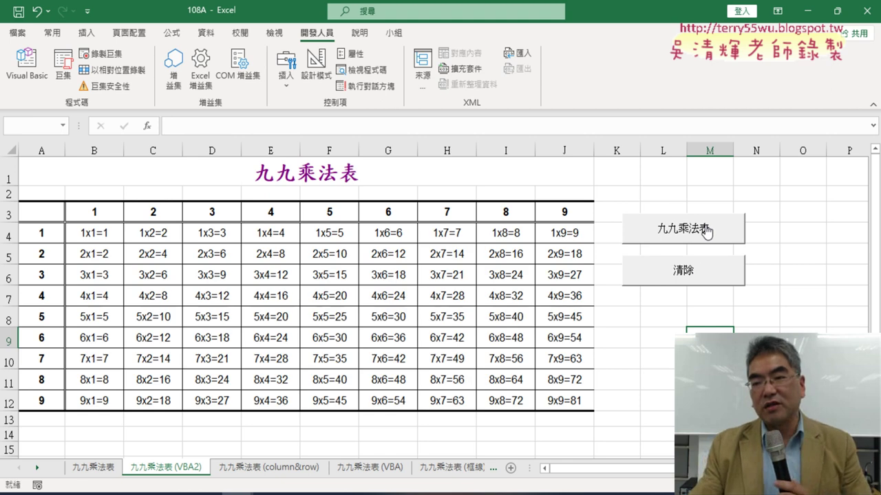
click(701, 275)
click(699, 229)
click(699, 275)
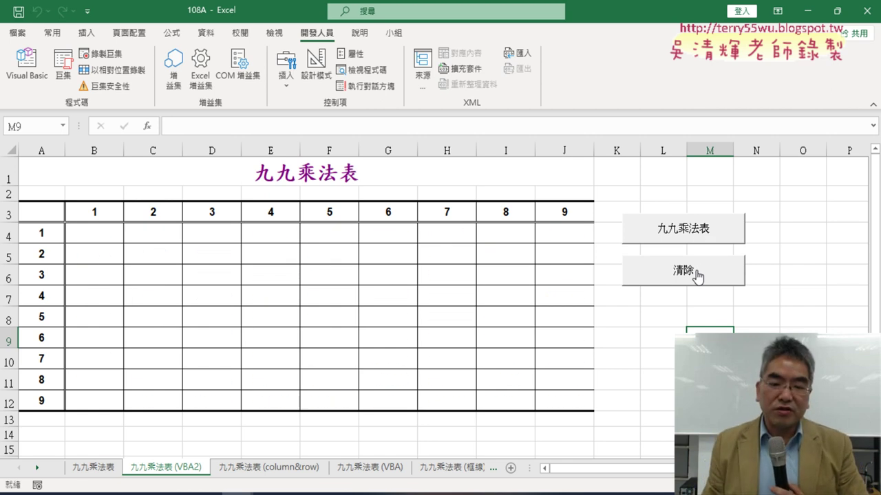
click(83, 470)
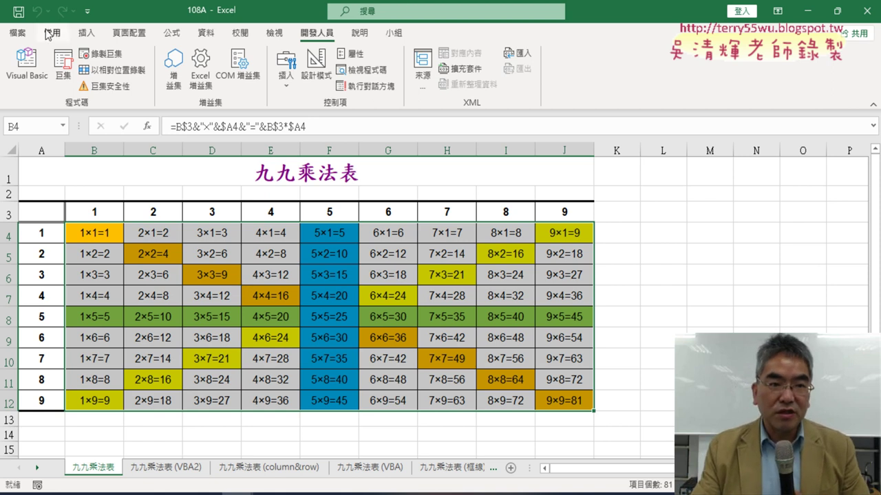
click(48, 34)
click(525, 69)
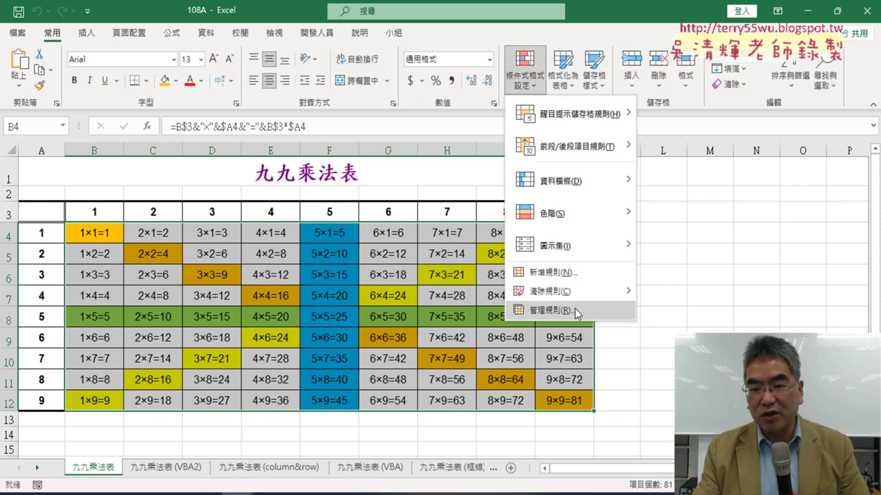
click(550, 311)
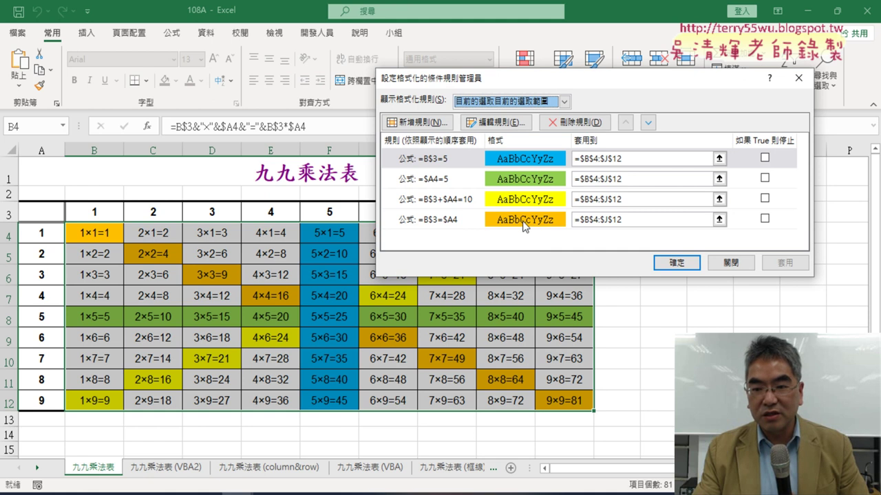
click(532, 202)
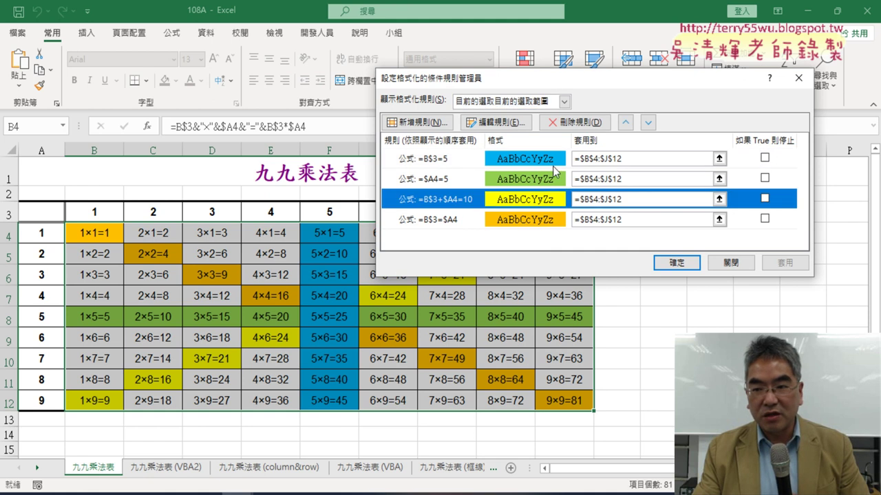
click(493, 123)
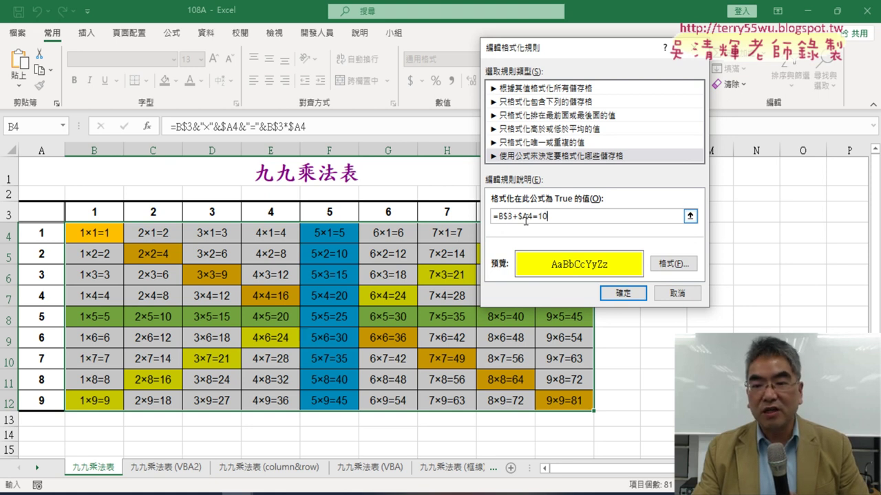
click(691, 296)
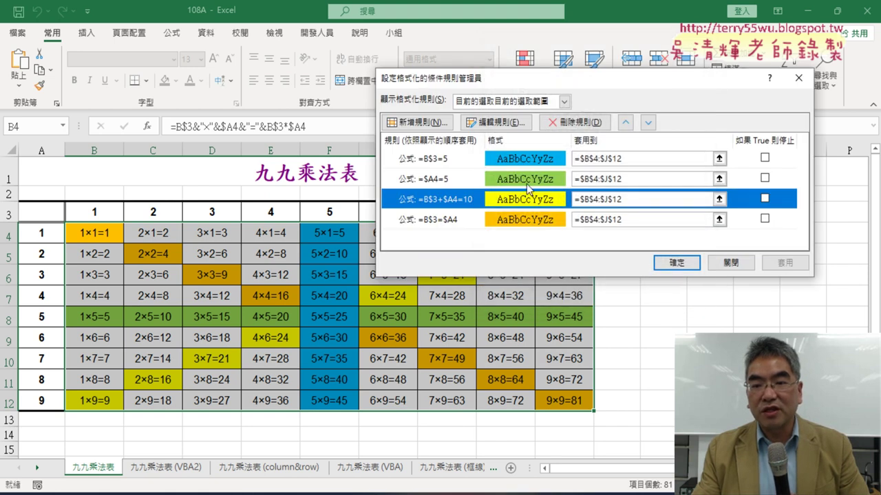
click(528, 185)
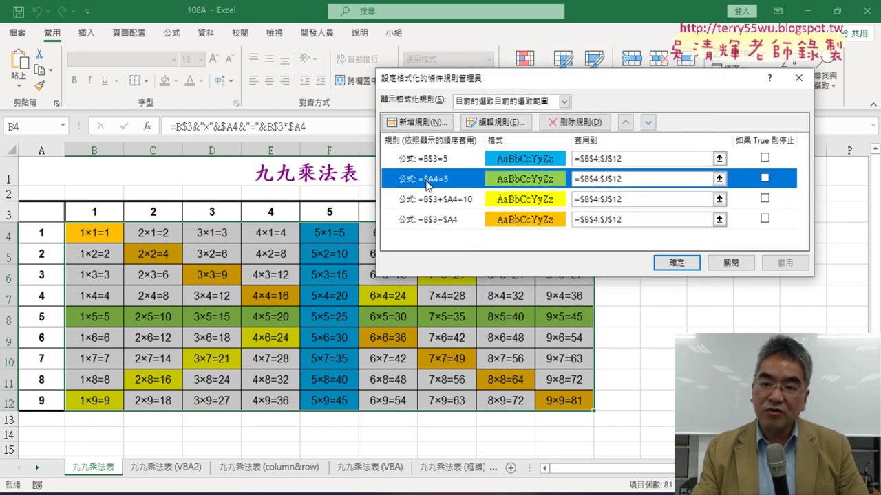
click(433, 162)
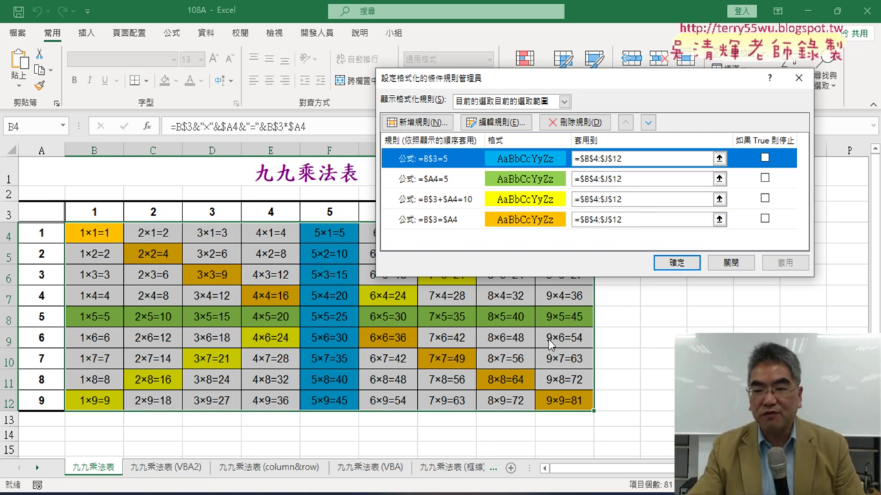
click(676, 262)
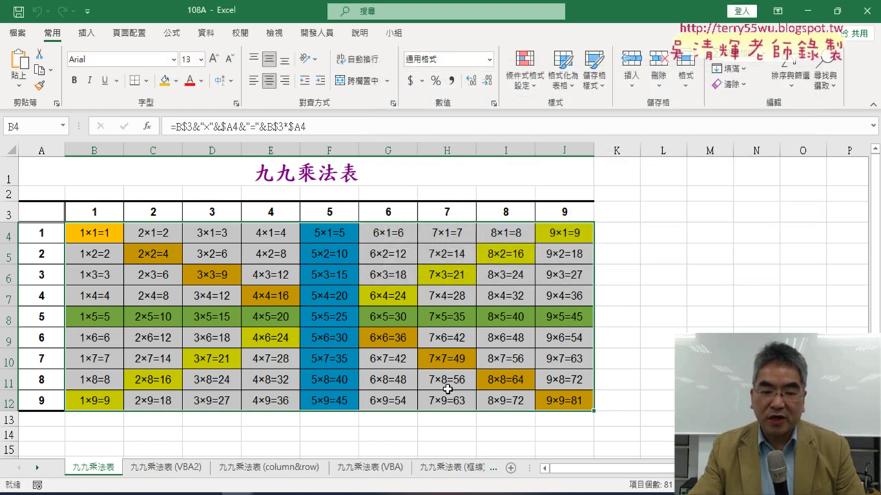
On the 九九乘法表 (VBA2) sheet, run the 九九乘法表 button to refill the table with 1x1=1 through 9x9=81.
click(166, 468)
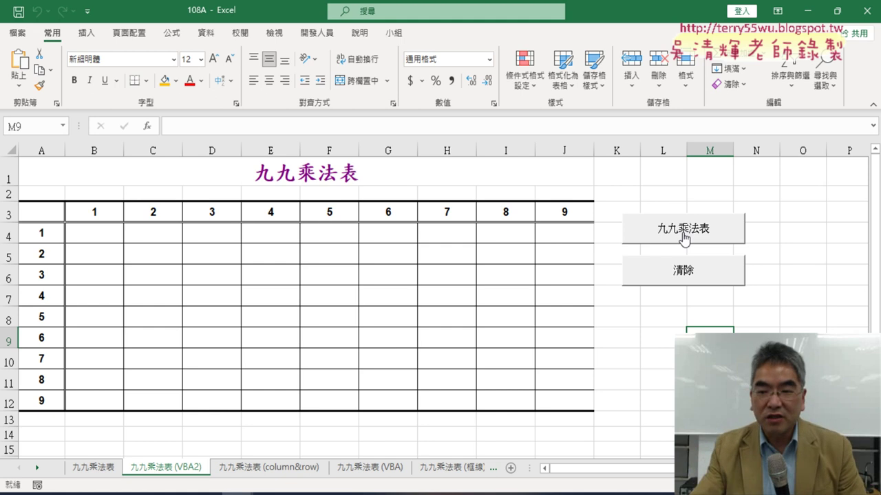
click(683, 234)
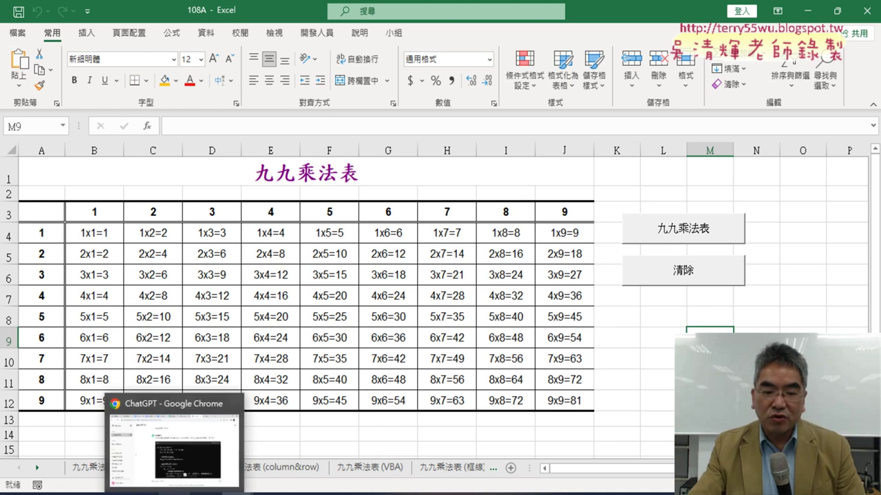
click(186, 440)
Edit the first ChatGPT prompt to end with '，輸出範例為：1X1=1' and resubmit it.
scroll(550, 230, down, 4)
scroll(550, 232, up, 5)
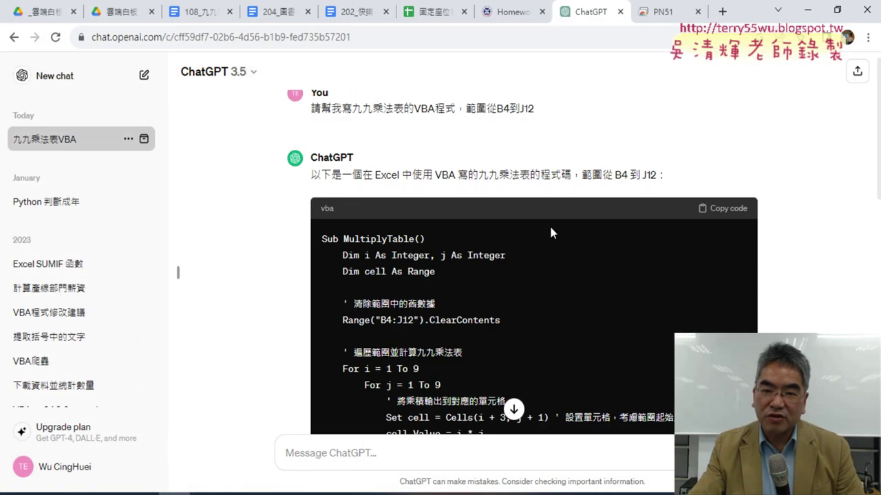
drag(318, 130, 558, 129)
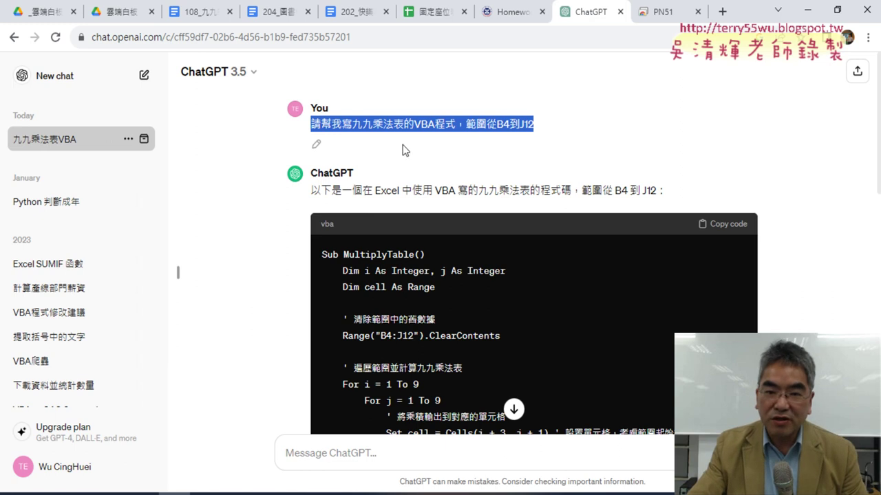
click(317, 146)
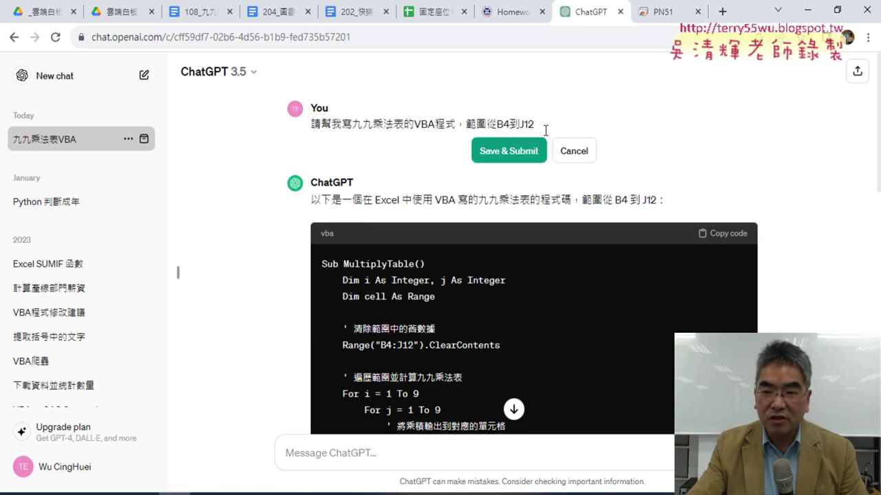
scroll(385, 335, down, 10)
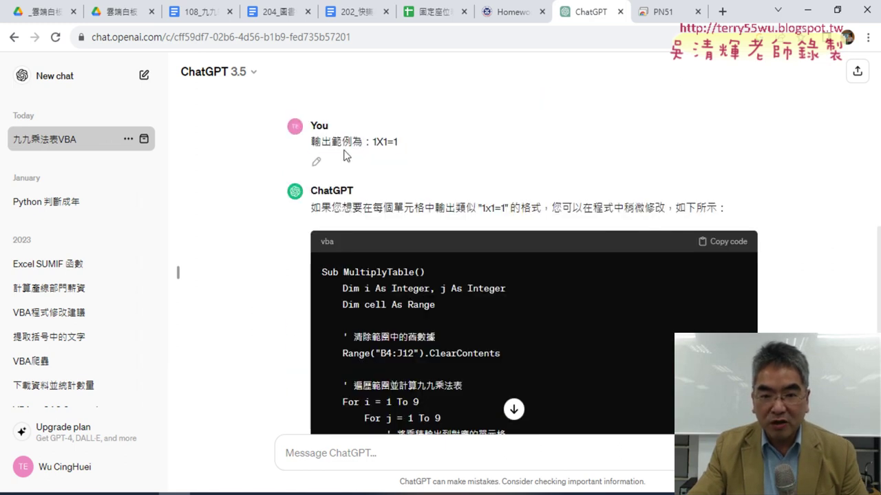
triple_click(344, 141)
key(ctrl+c)
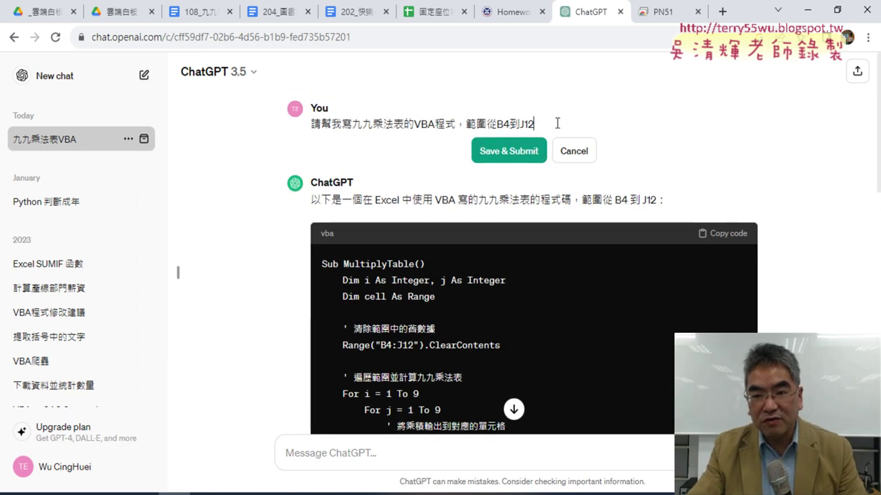
text(，)
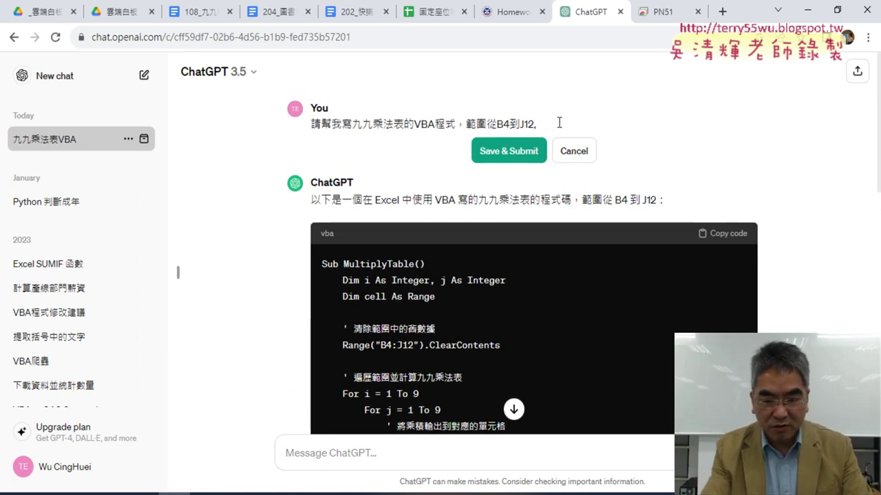
key(ctrl+v)
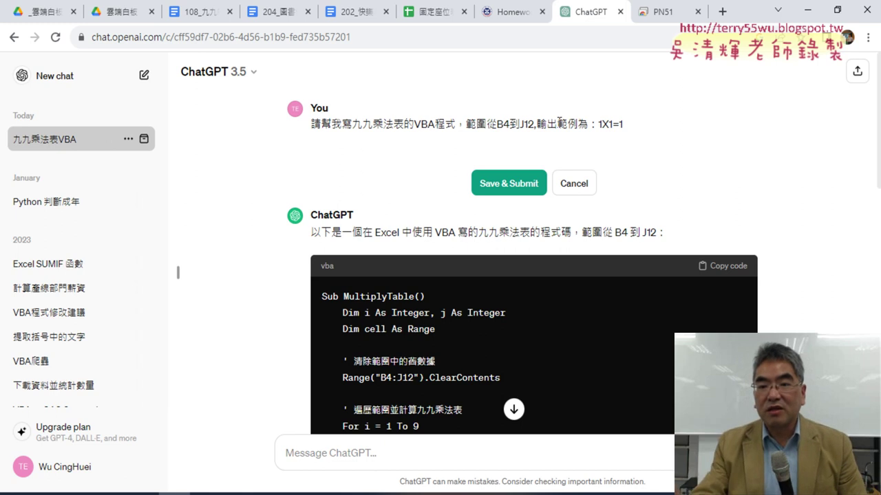
click(508, 183)
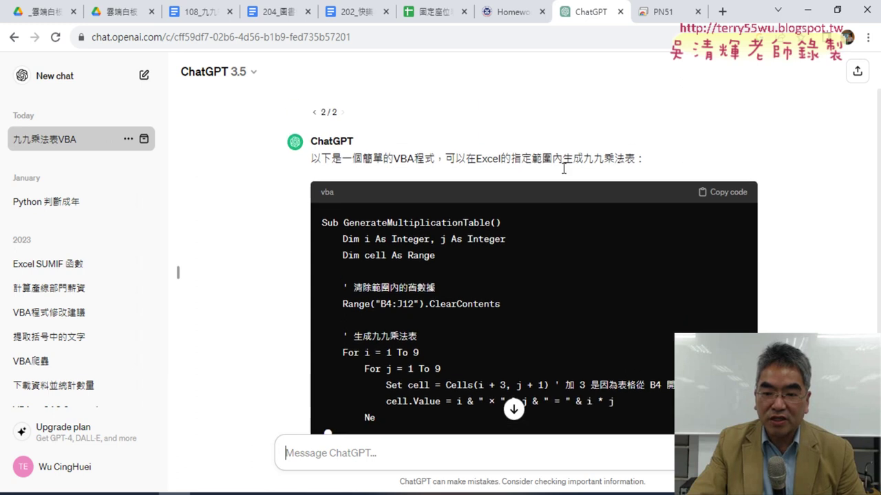
scroll(564, 168, up, 1)
mouse_move(623, 124)
mouse_down()
mouse_move(586, 125)
mouse_move(598, 124)
mouse_up()
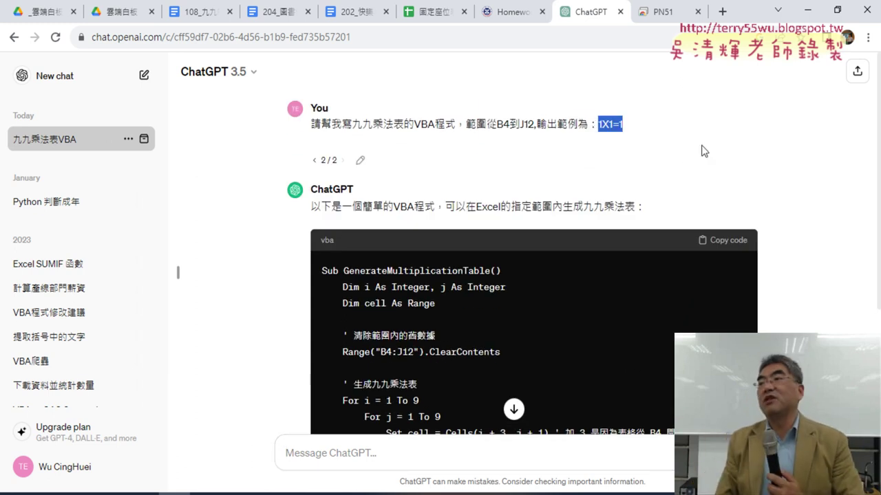